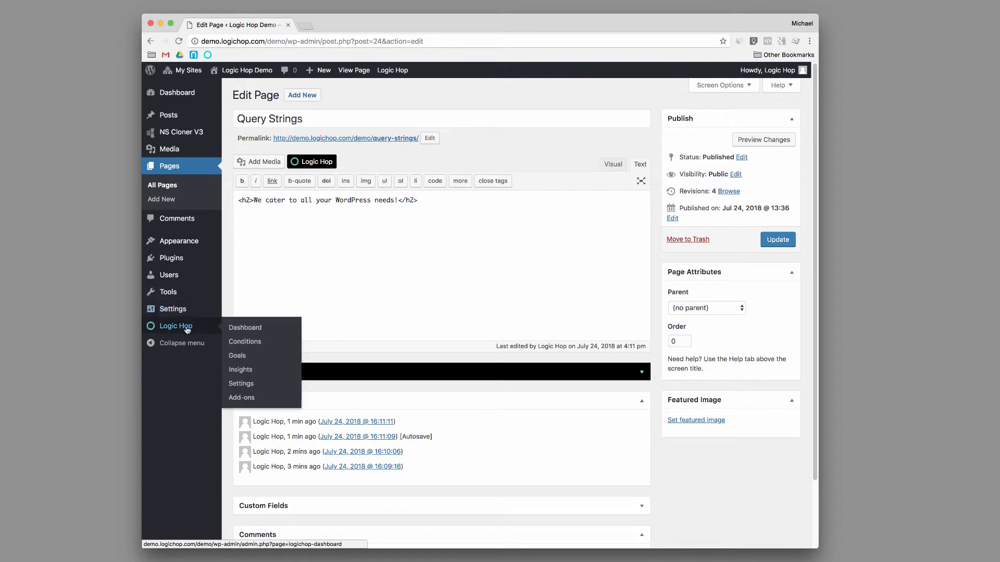
Open the "UTM Campaign B2B, Fintech, Ecommerce" condition from the Logic Hop conditions list in a separate browser tab
super+click(223, 339)
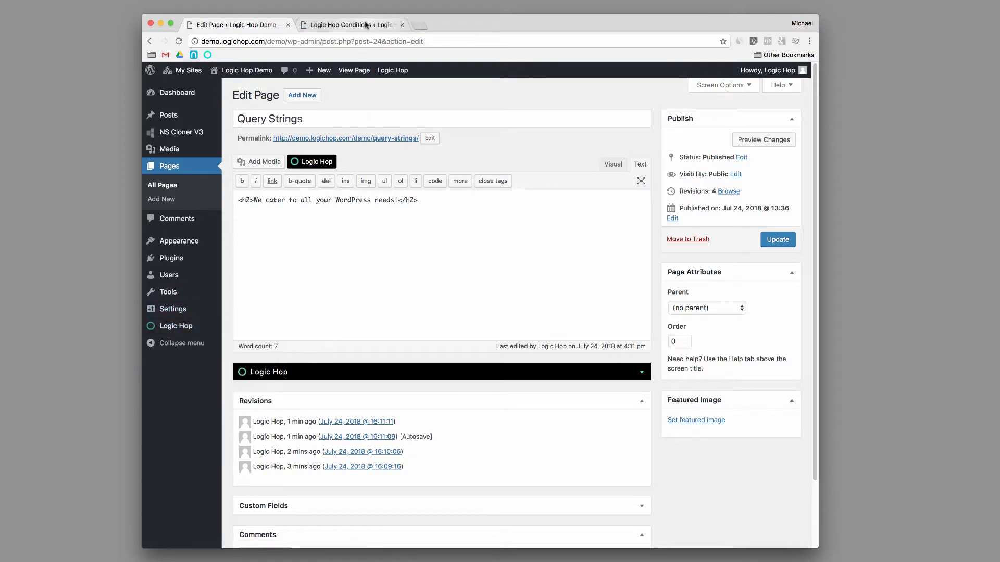
click(367, 26)
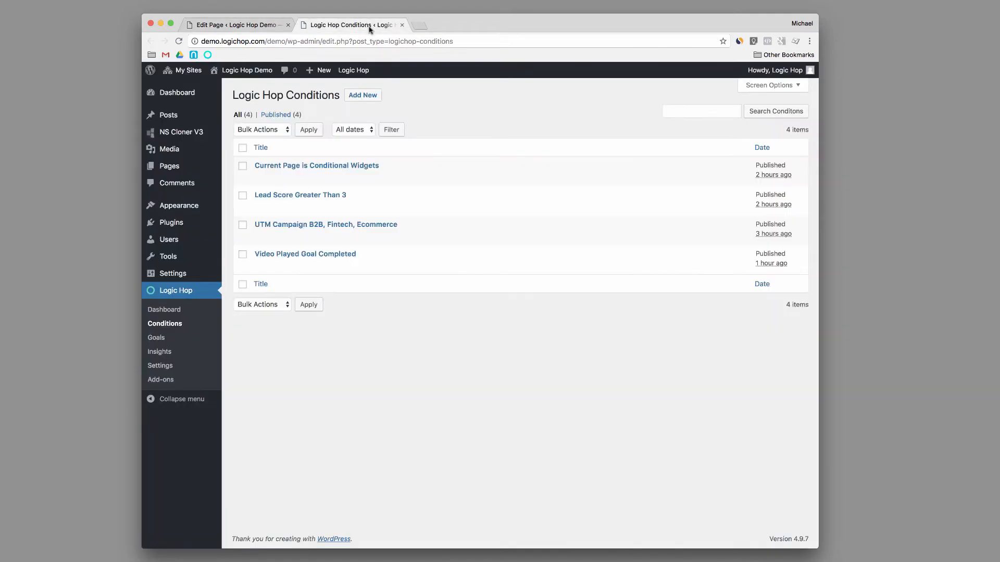
click(292, 227)
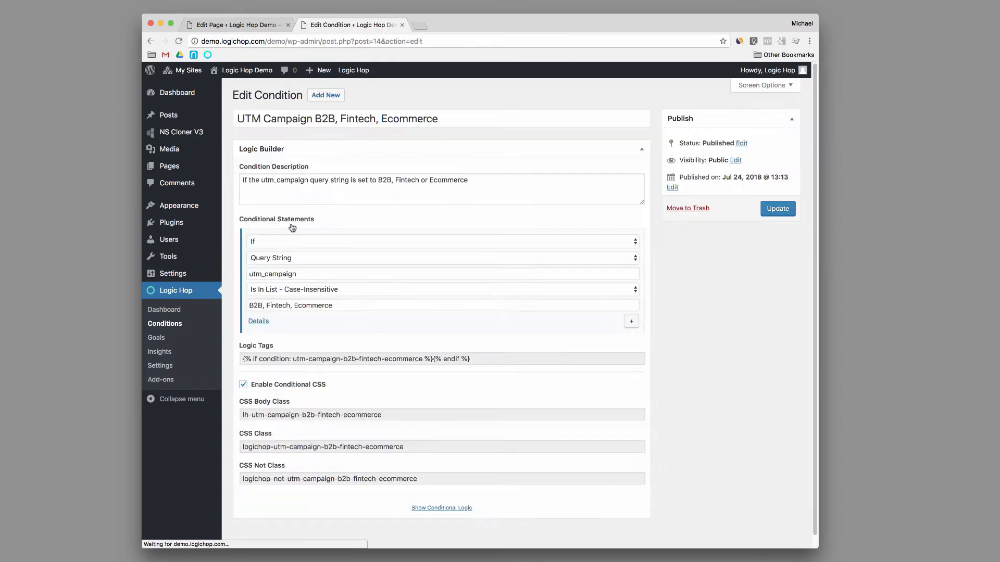
Review the condition's query string source, its comparison options and each value in its match list
click(369, 259)
click(369, 259)
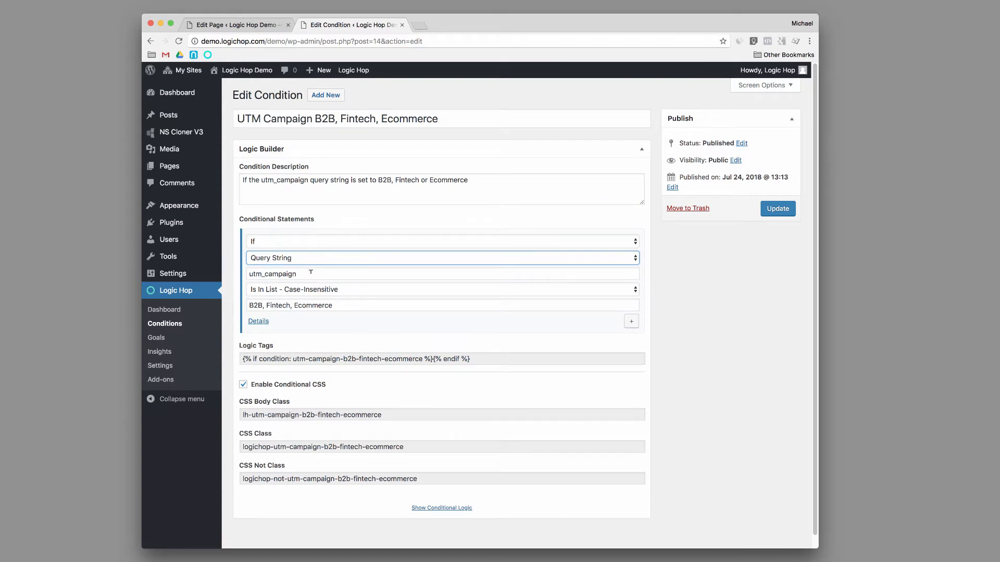
click(365, 293)
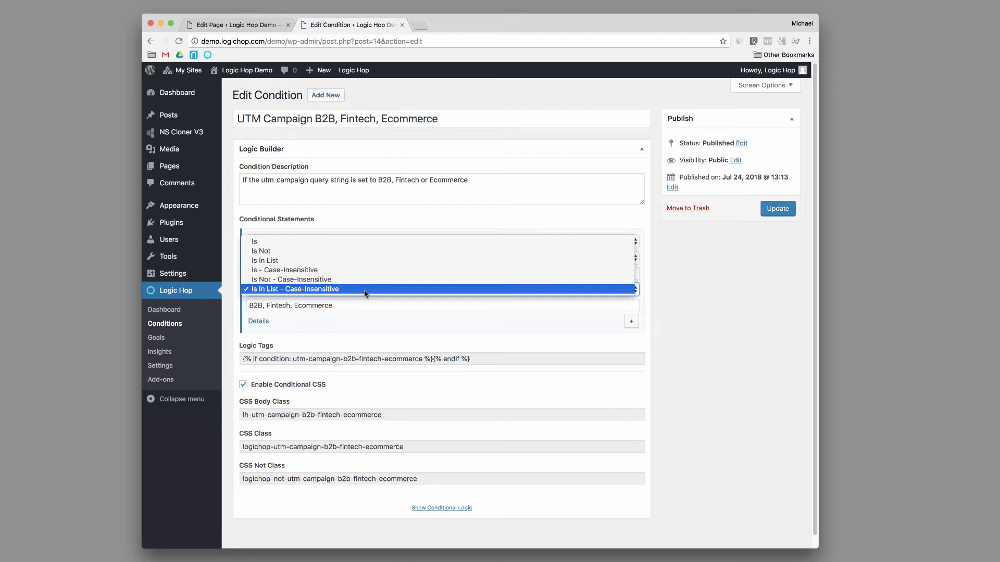
click(366, 289)
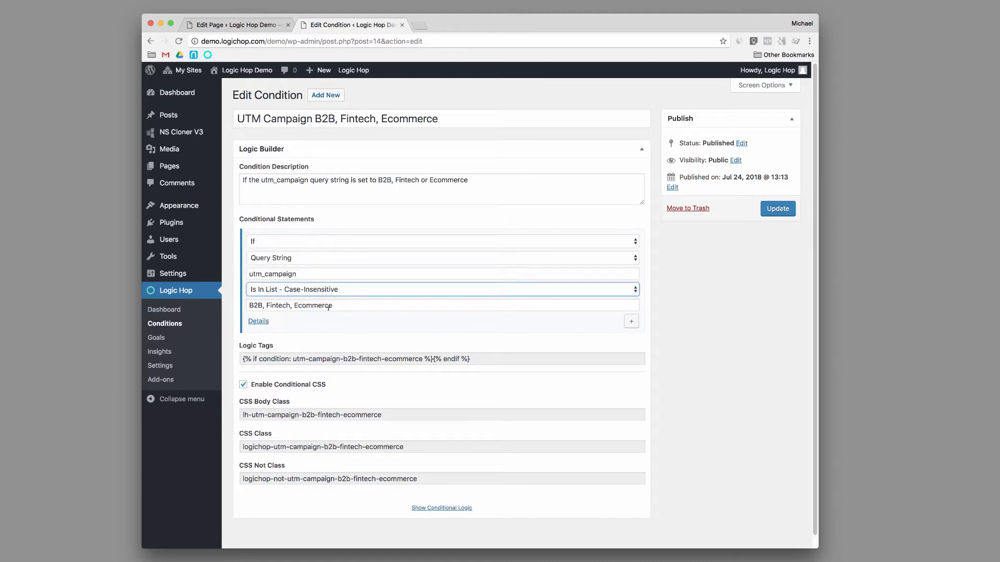
double_click(256, 306)
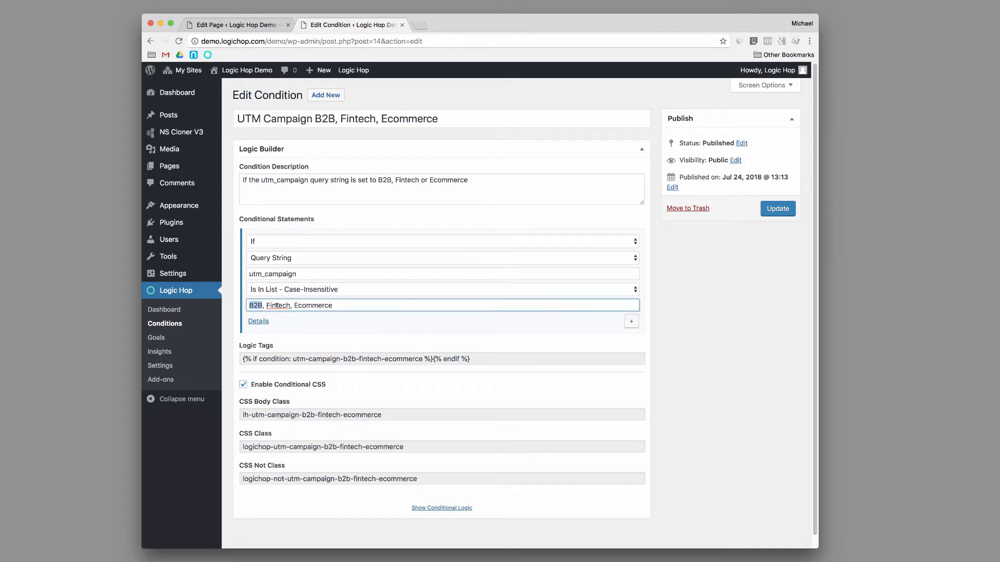
double_click(278, 306)
double_click(314, 305)
On the Query Strings page, wrap the h2 heading in Logic Hop IF / ELSE logic using the "UTM Campaign B2B, Fintech, Ecommerce" condition
drag(260, 28, 473, 27)
click(409, 220)
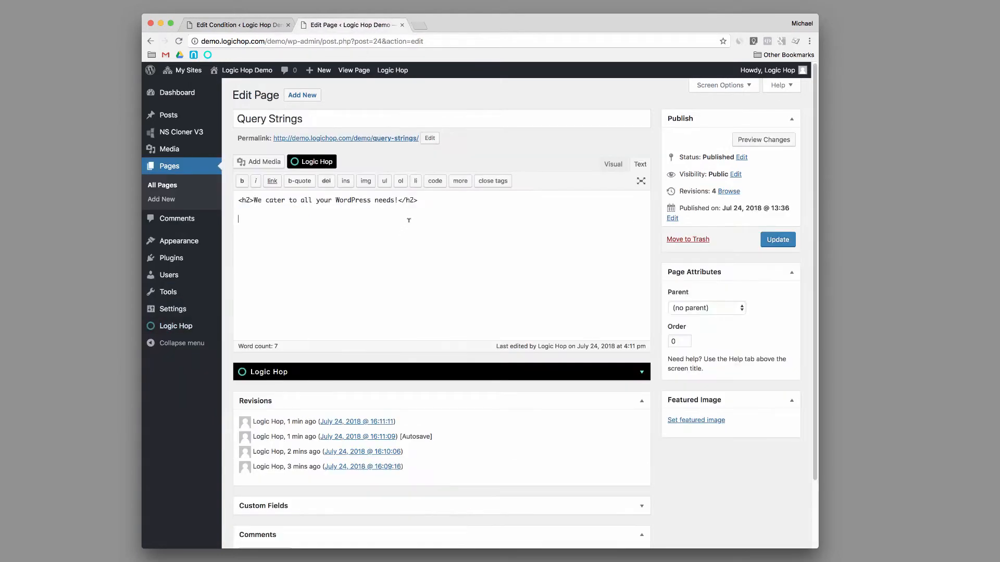
drag(417, 200, 234, 198)
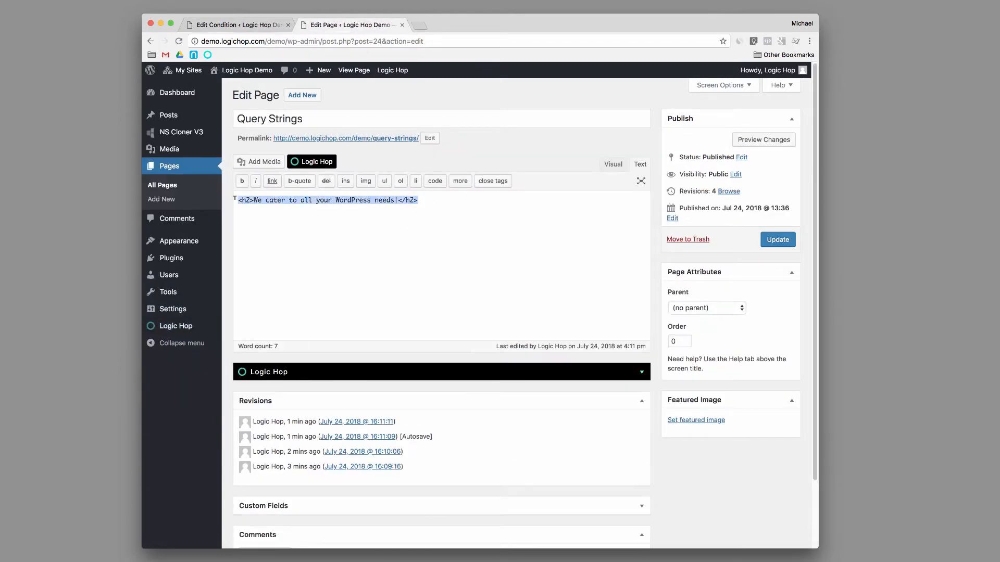
click(319, 164)
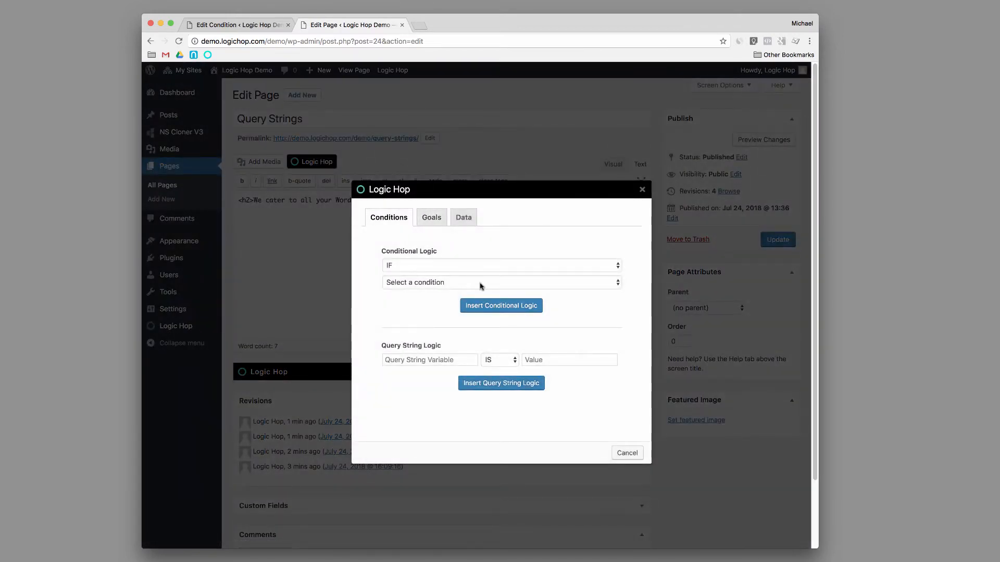
click(482, 283)
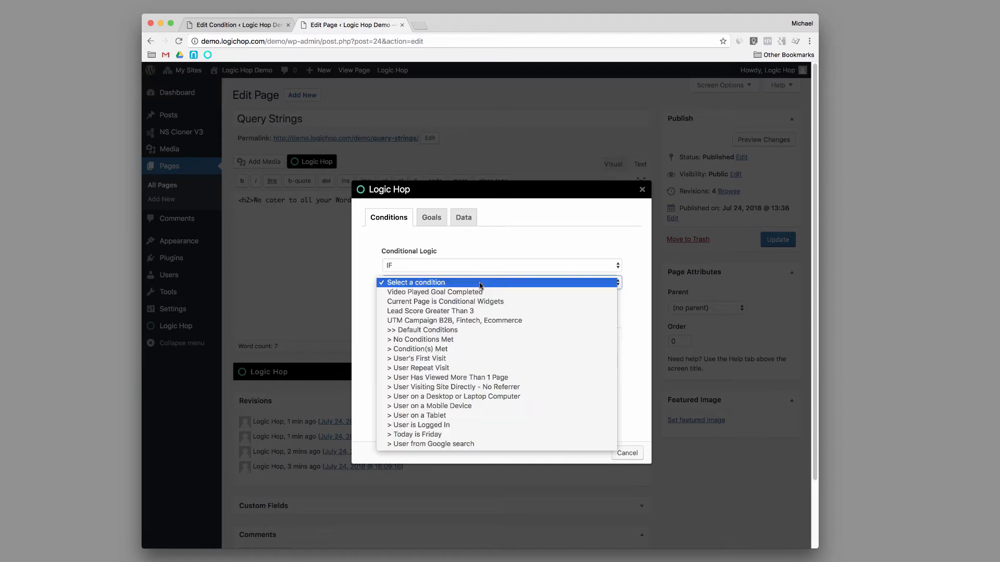
click(508, 320)
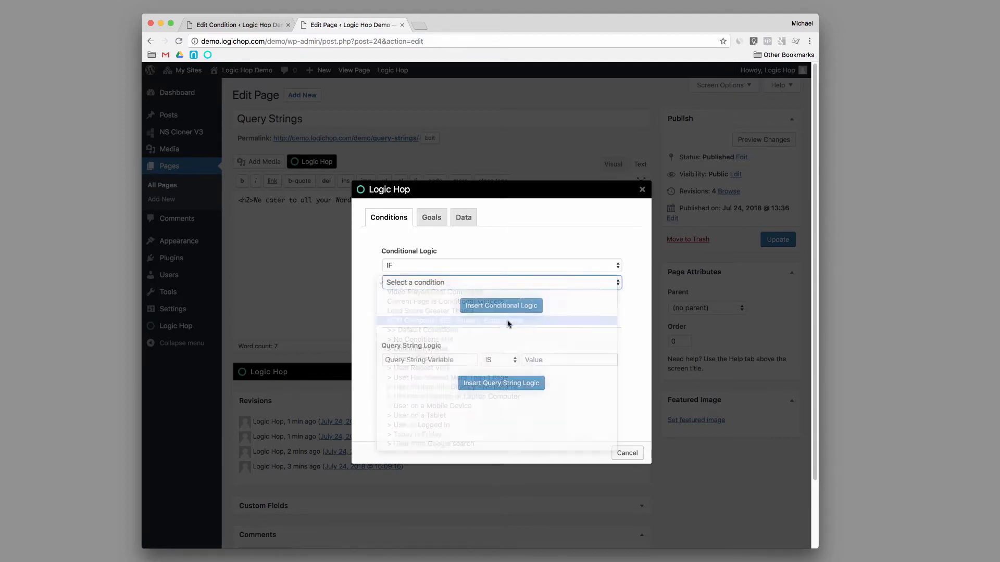
click(477, 267)
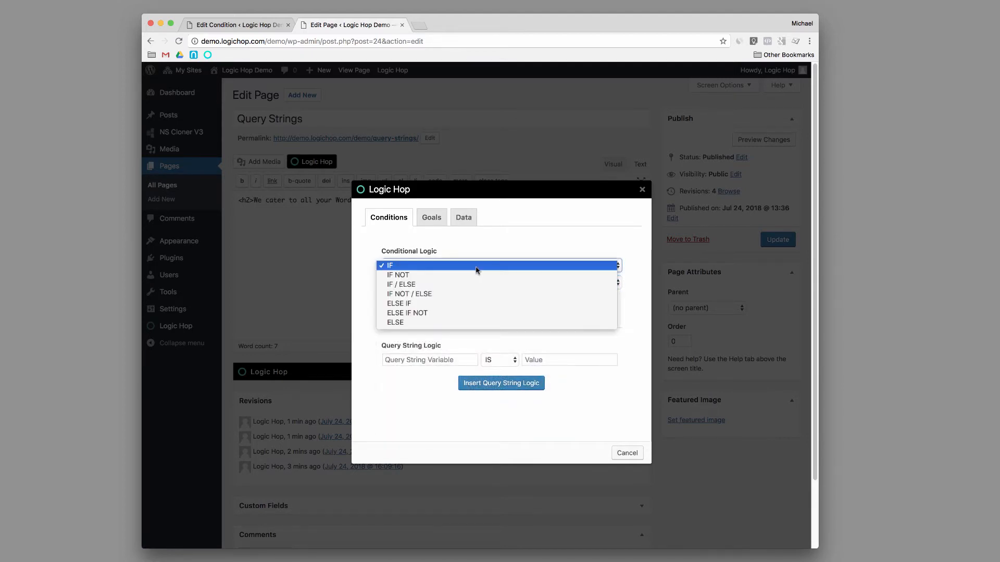
click(503, 286)
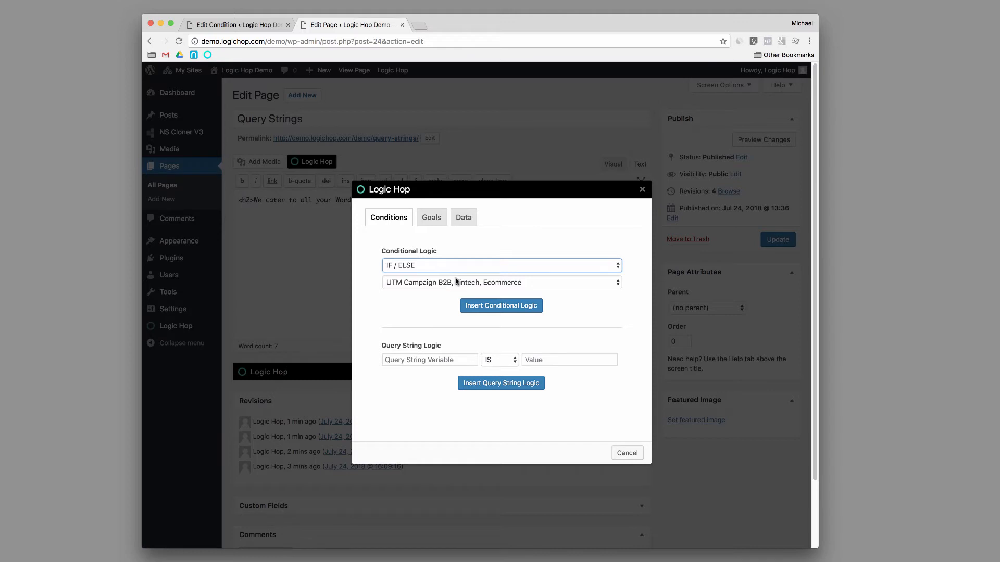
click(494, 305)
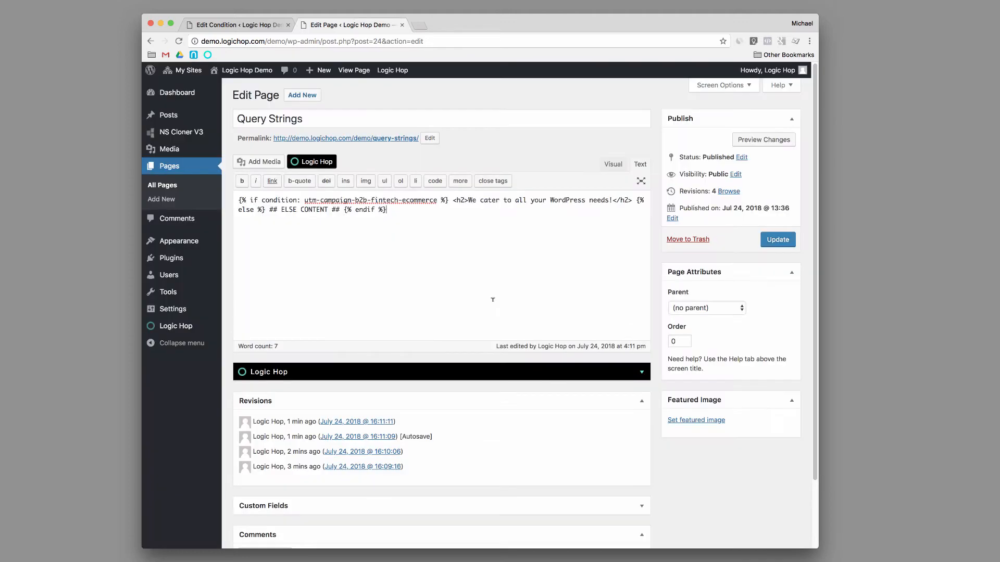
Split the inserted code so the if tag, heading, else tag, else placeholder and endif tag each have their own line
click(447, 200)
key(Return)
key(Delete)
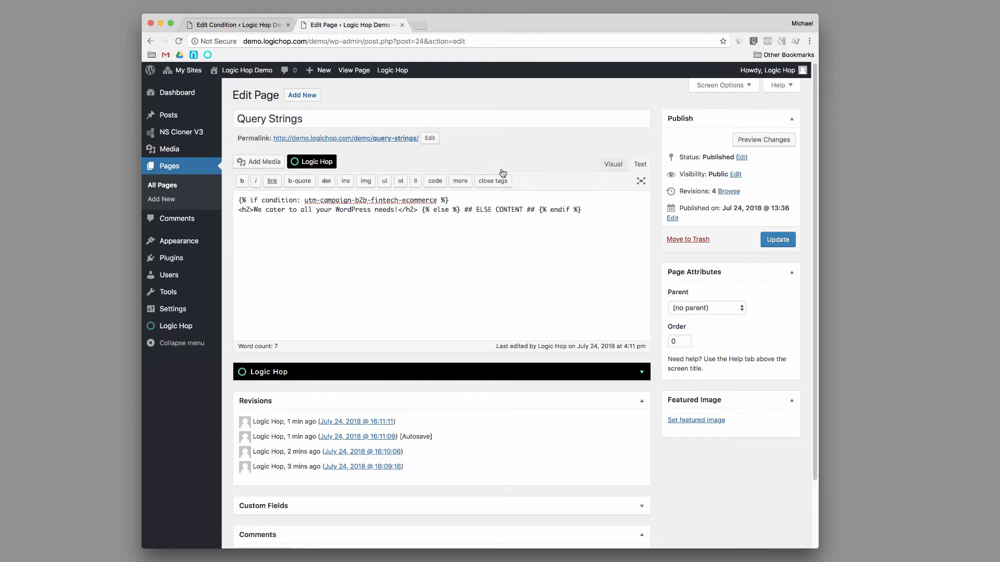
click(421, 209)
key(Return)
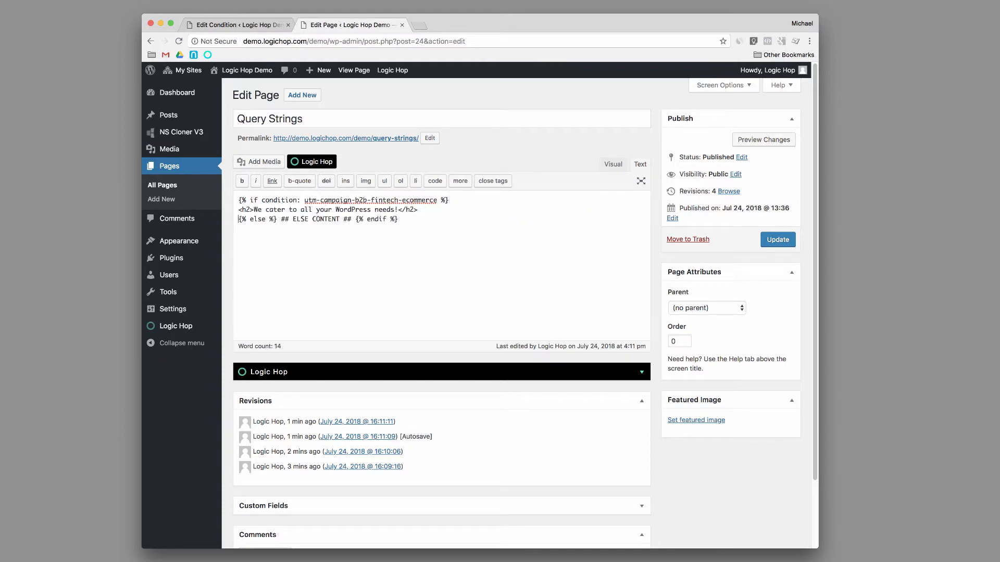
click(277, 219)
key(Return)
click(317, 228)
key(Return)
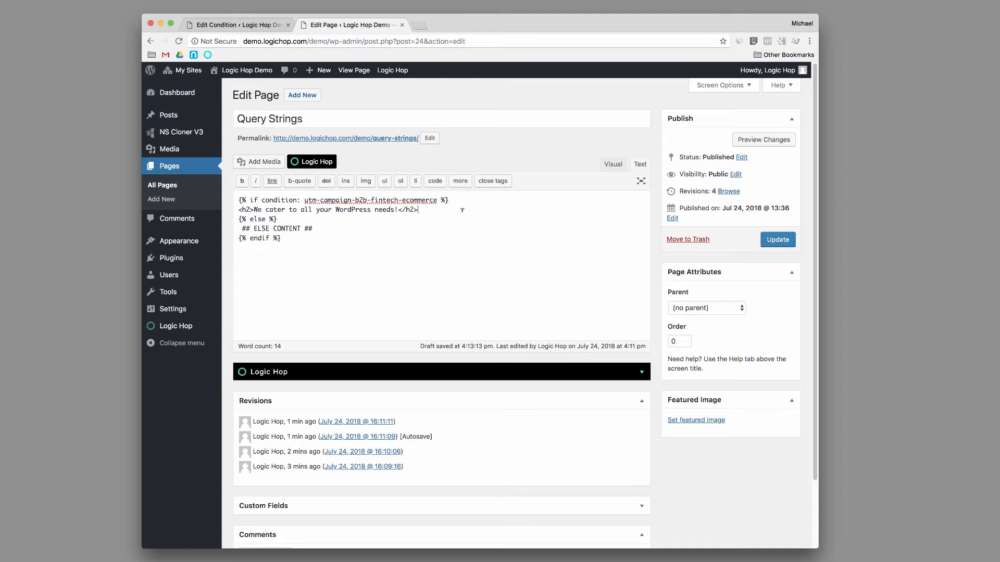
Replace the ## ELSE CONTENT ## placeholder with a copy of the "We cater to all your WordPress needs!" heading
drag(456, 200, 241, 200)
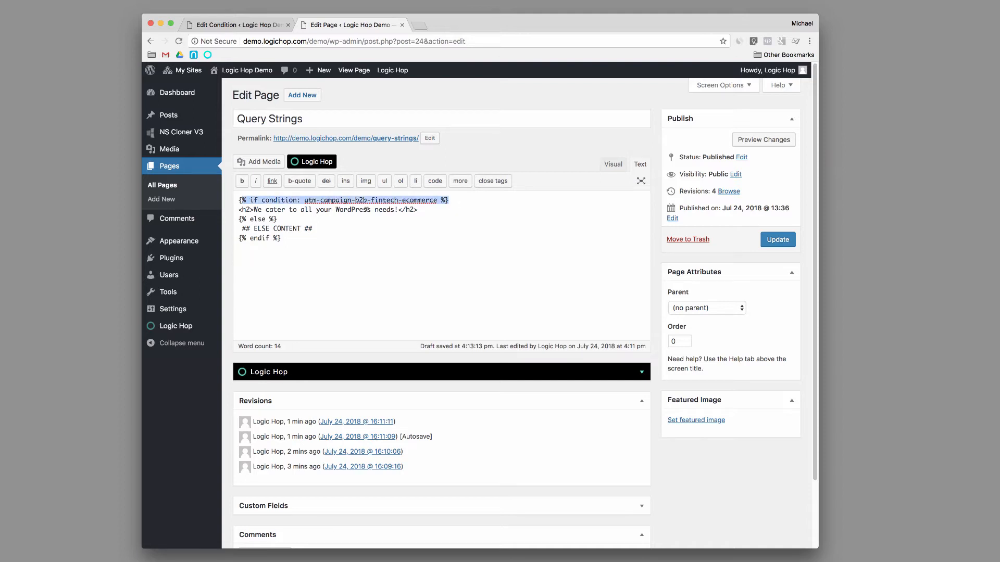
drag(434, 210, 237, 209)
key(ctrl+c)
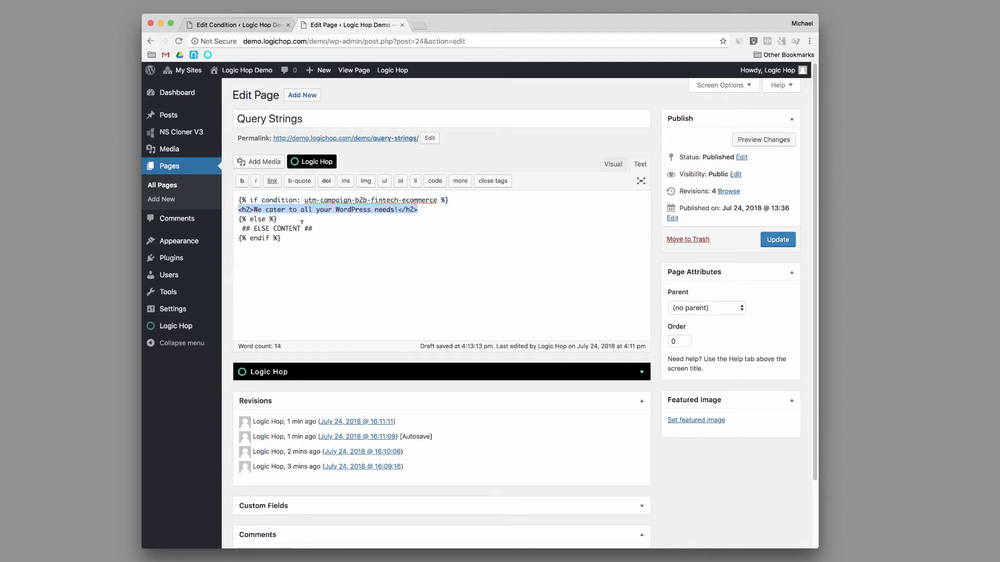
drag(324, 225, 233, 226)
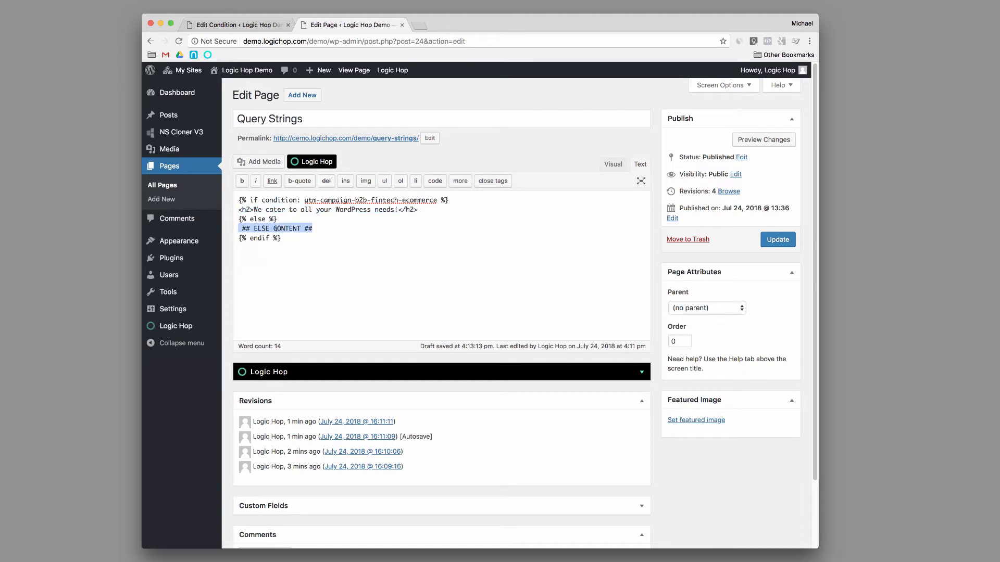
key(ctrl+v)
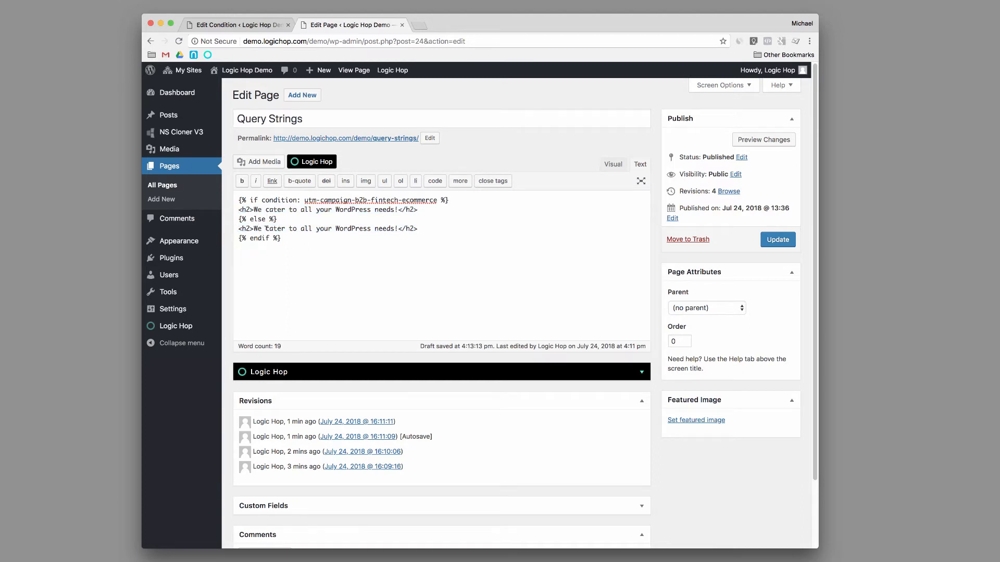
Delete the word "WordPress" from the heading in the if branch and update the page
double_click(345, 209)
key(BackSpace)
click(781, 242)
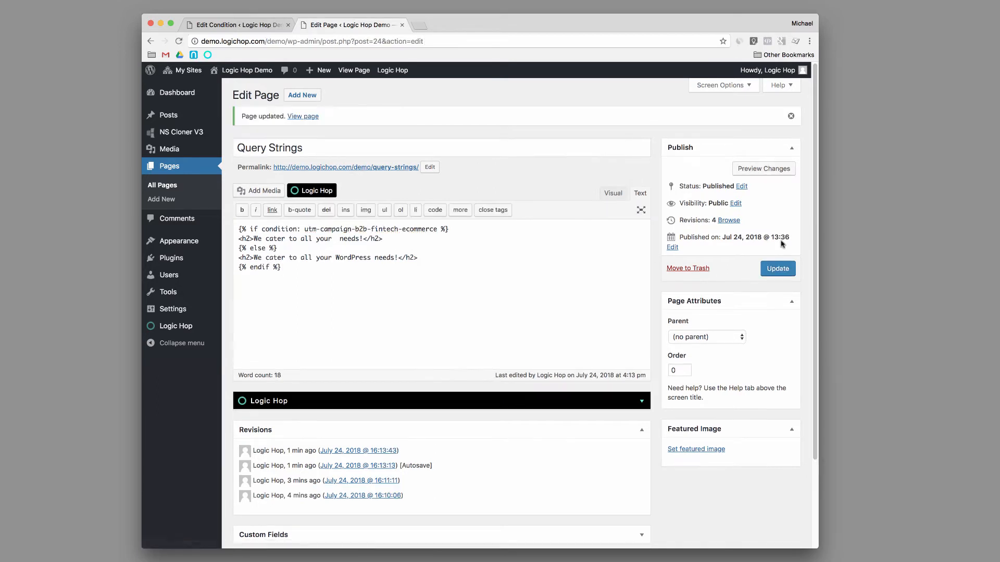
Preview the page and use the Logic Hop Preview Tool to show the UTM Campaign B2B, Fintech, Ecommerce content alongside the Else content
click(750, 169)
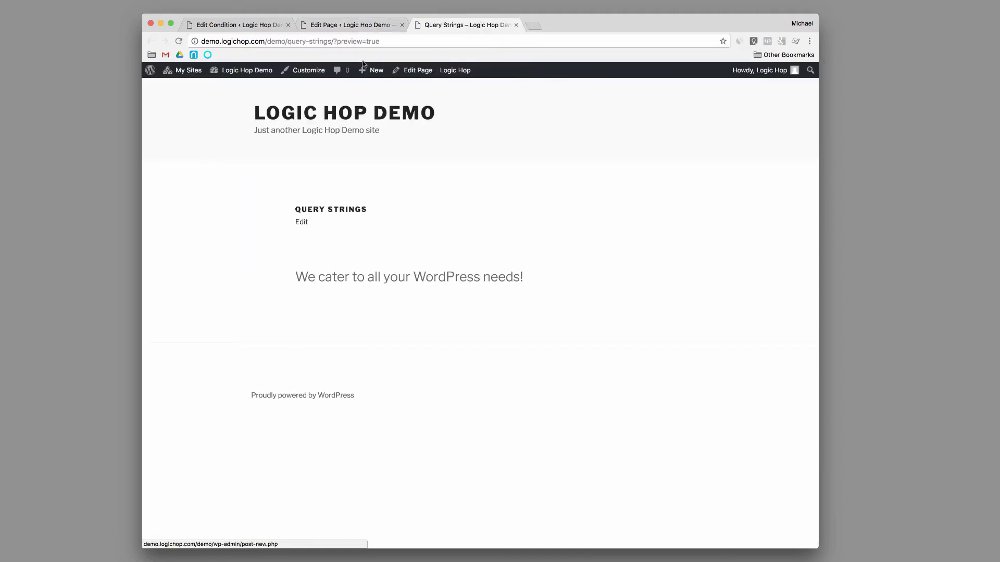
mouse_move(454, 76)
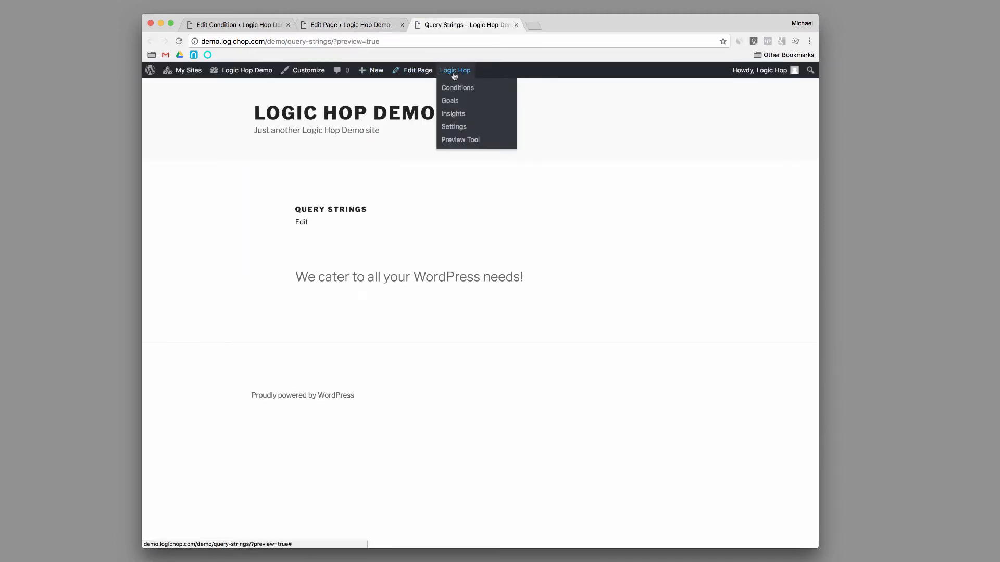
click(462, 141)
drag(344, 112, 679, 127)
click(538, 156)
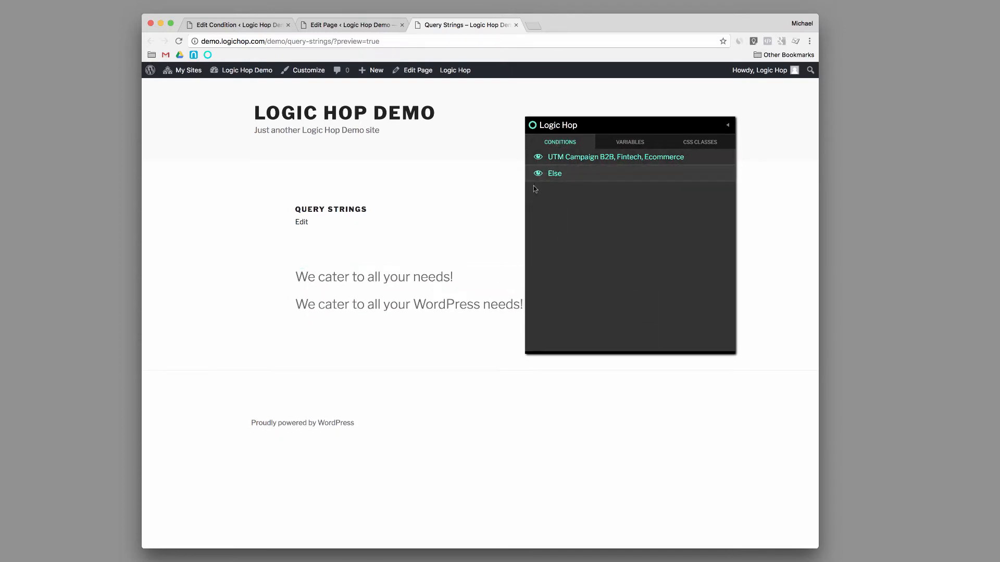
drag(605, 125, 650, 120)
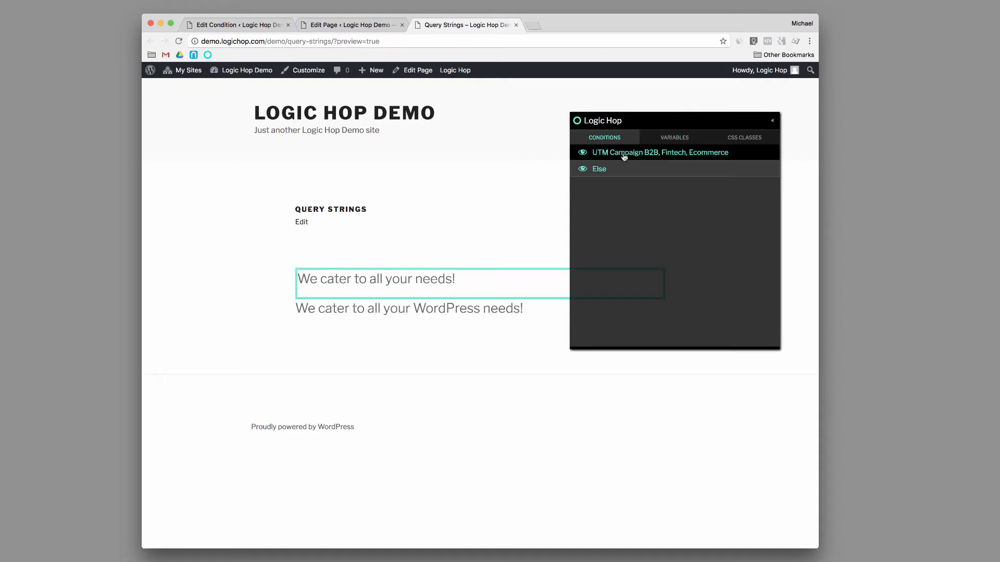
click(773, 122)
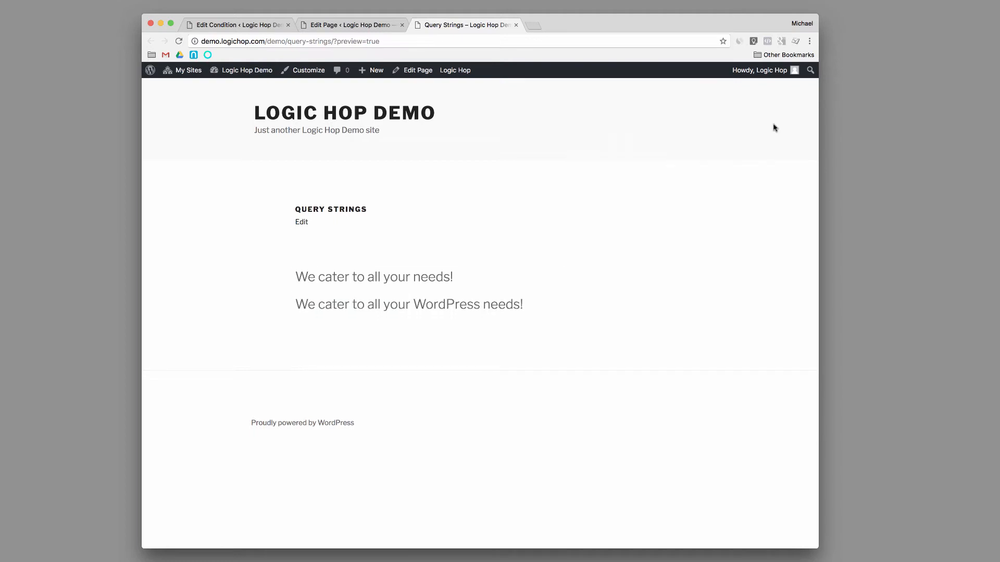
Return to the page editor and add a space before "needs!" in the if branch heading, leaving the cursor within the gap
click(365, 25)
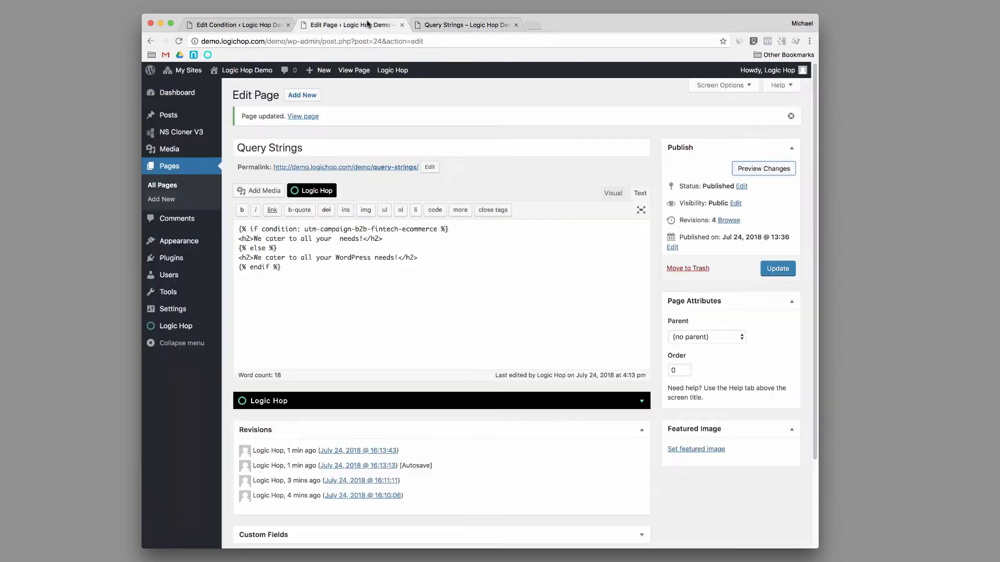
click(334, 239)
click(339, 239)
shift+click(249, 228)
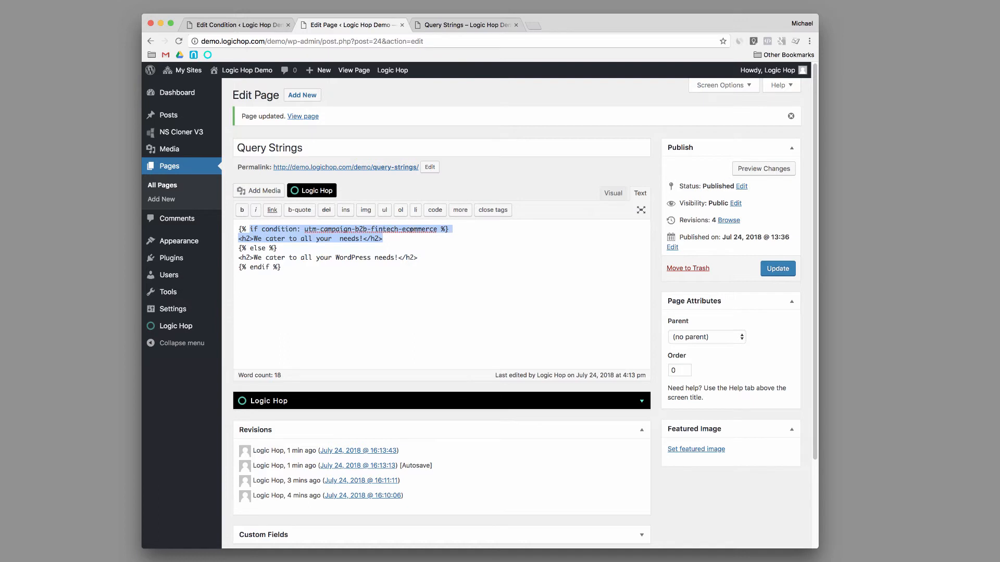
click(383, 244)
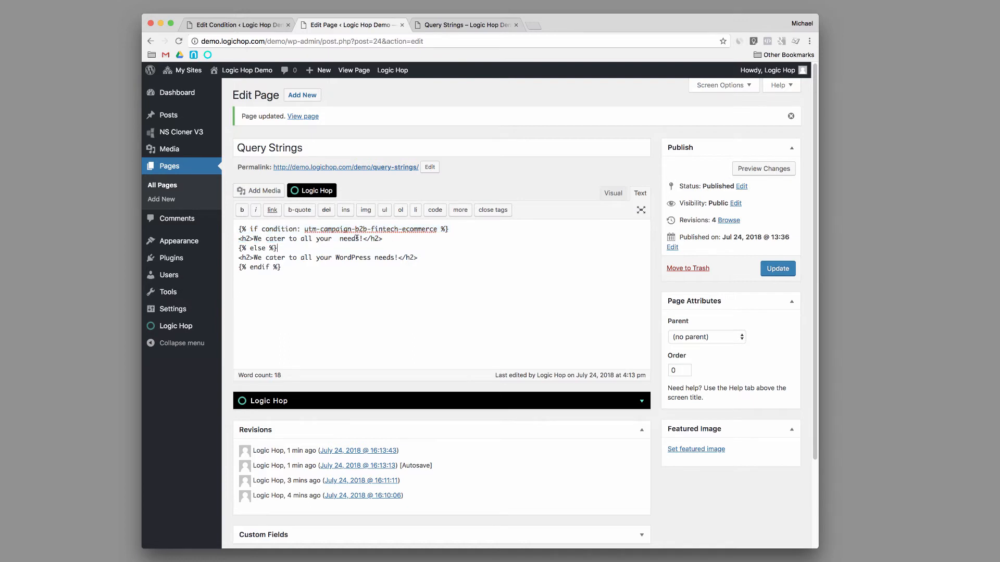
click(334, 238)
drag(339, 239, 336, 238)
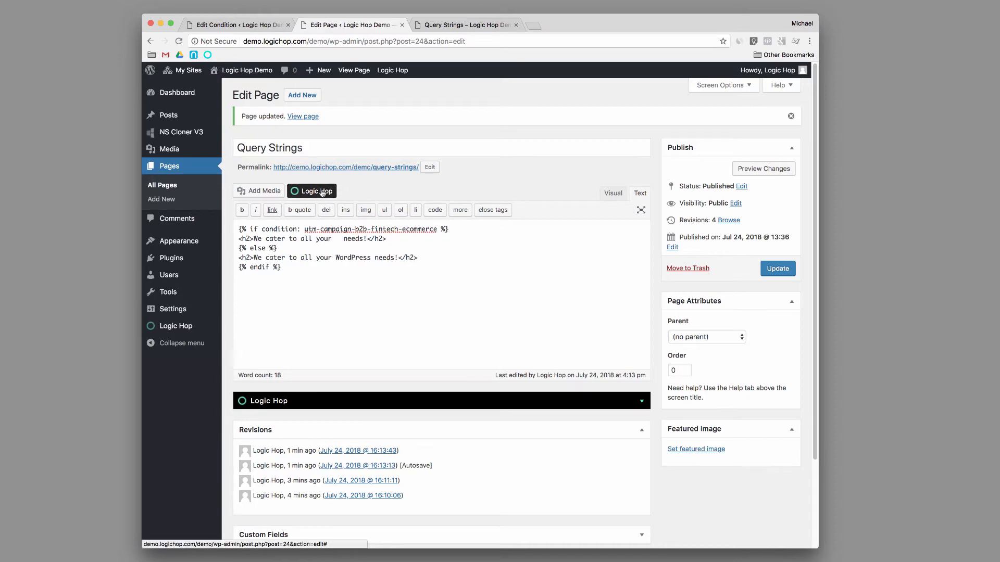
Start a Logic Hop data variable from Query:#var# and replace its placeholder so it reads Query:utm_campaign
click(322, 191)
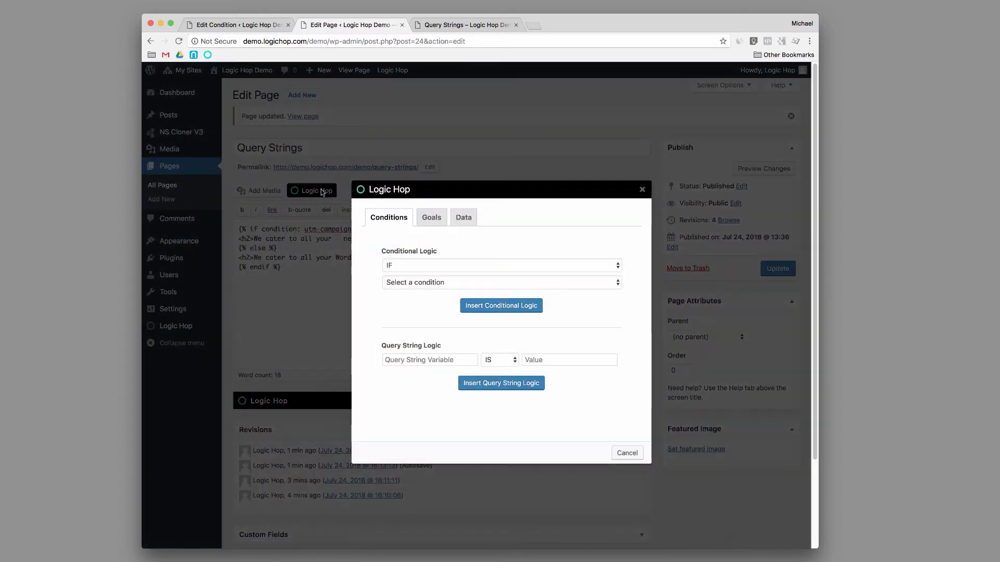
click(463, 220)
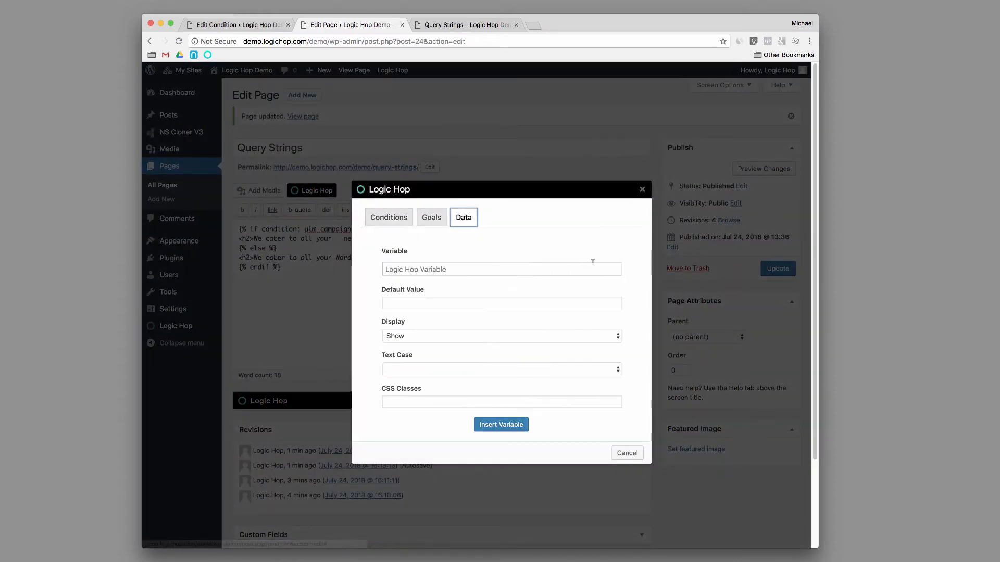
click(614, 270)
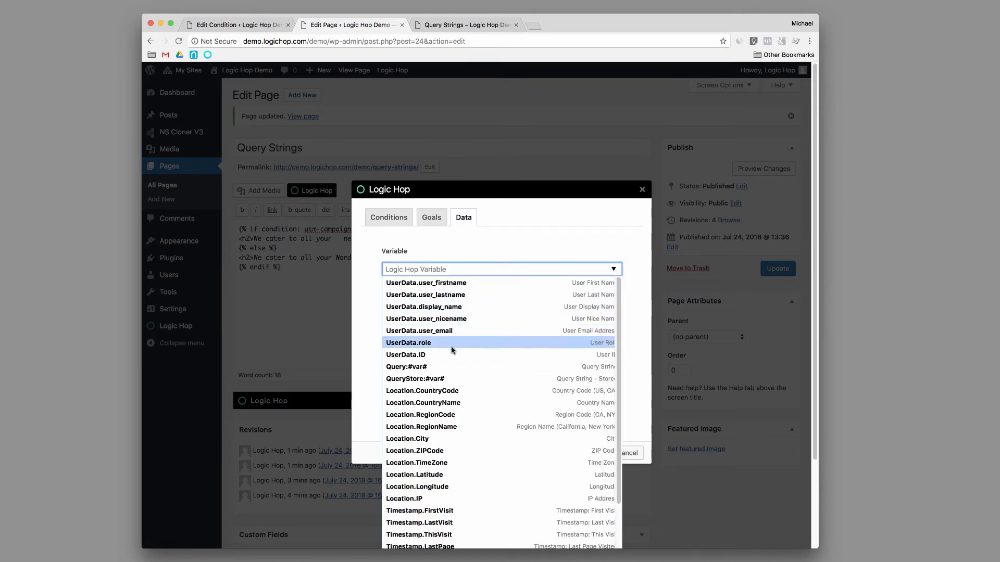
click(447, 366)
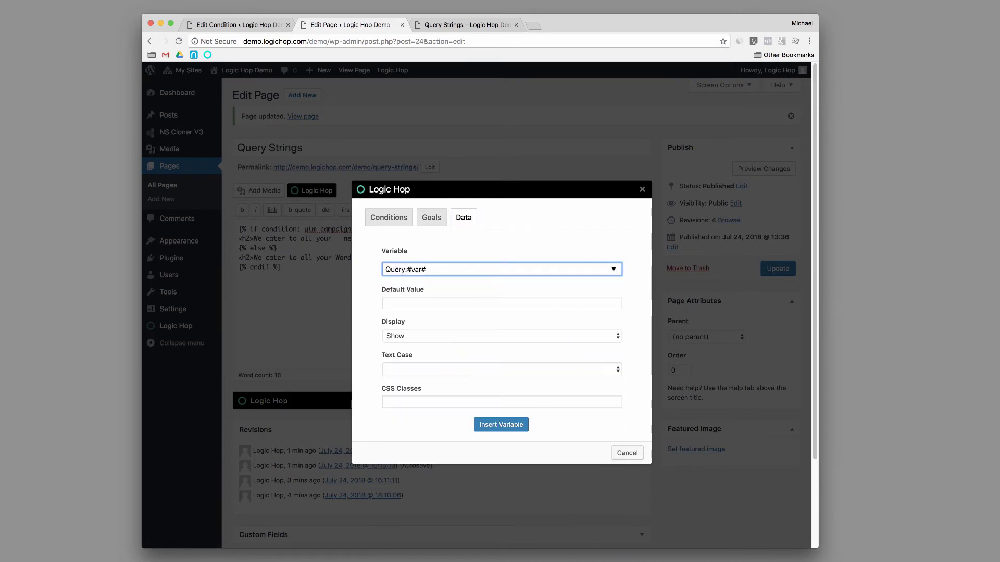
drag(409, 269, 447, 269)
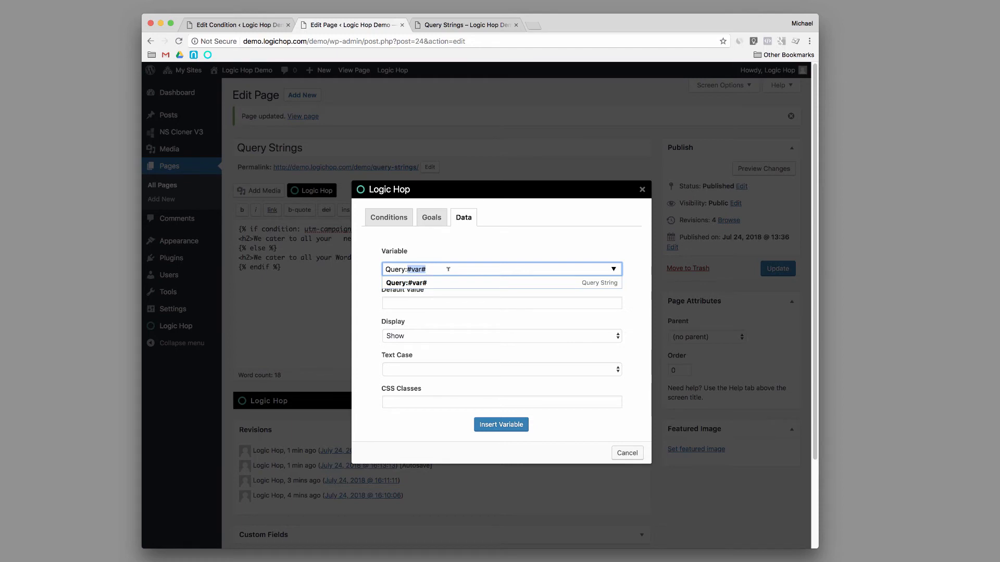
text(utm)
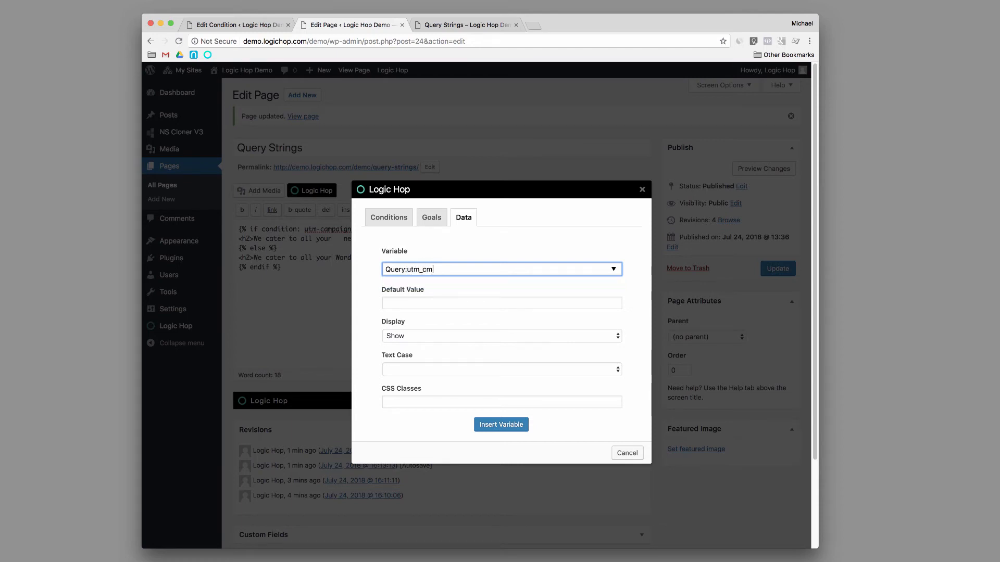
text(_campaign)
Set the variable's text case to Uppercase and insert it into the if branch heading
click(505, 369)
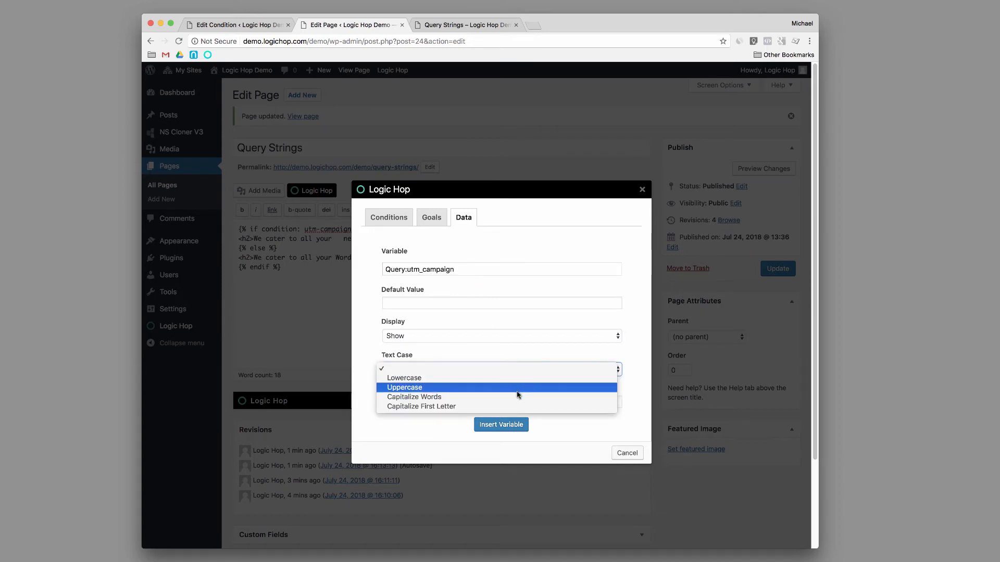
click(519, 387)
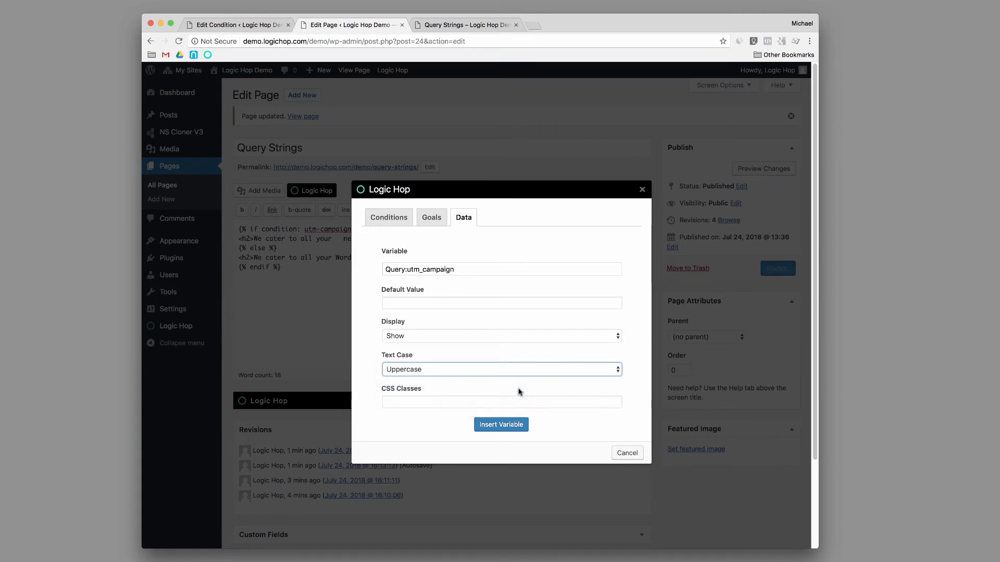
click(500, 425)
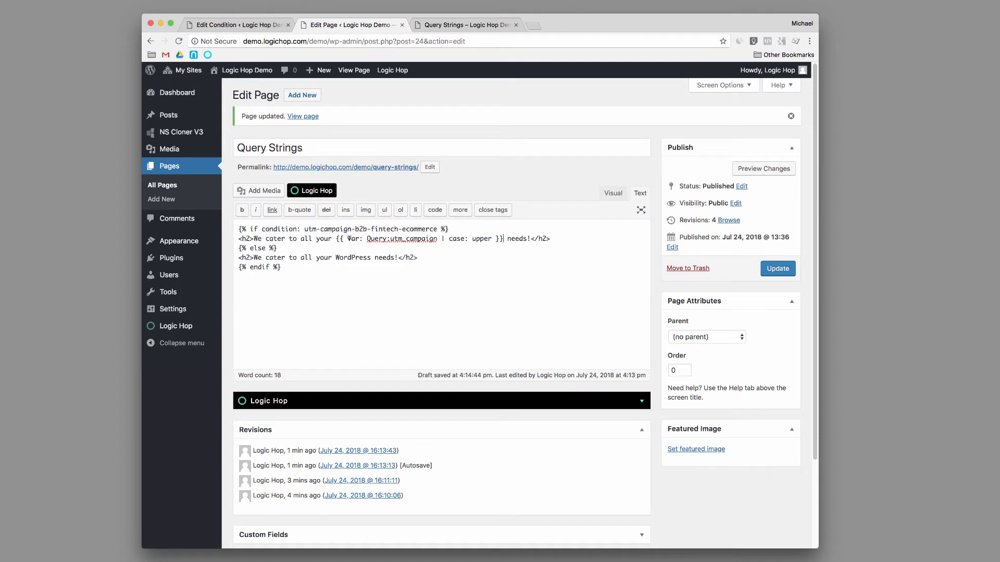
Check the variable name and case setting in the inserted code and update the page
drag(349, 238, 415, 238)
double_click(415, 238)
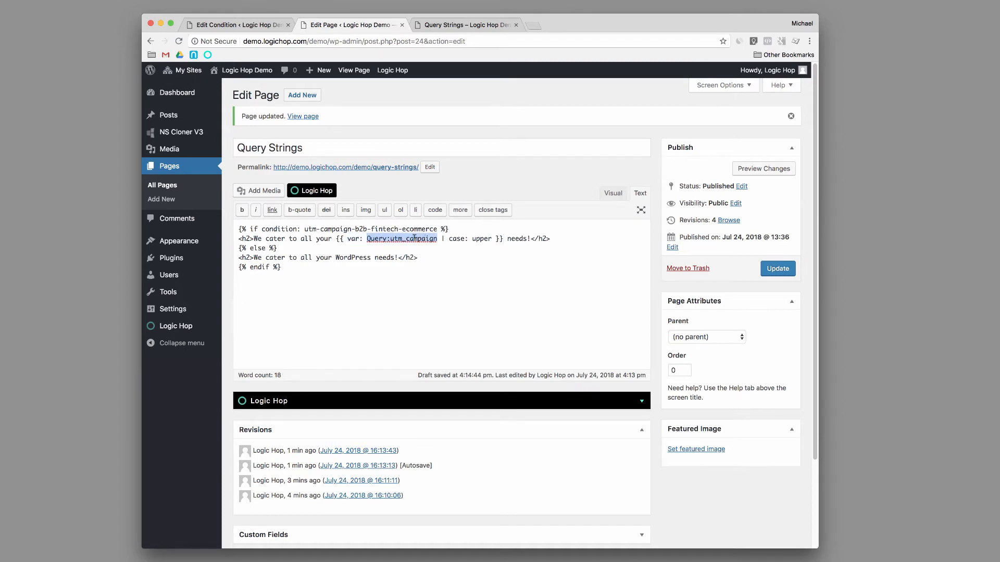
double_click(485, 238)
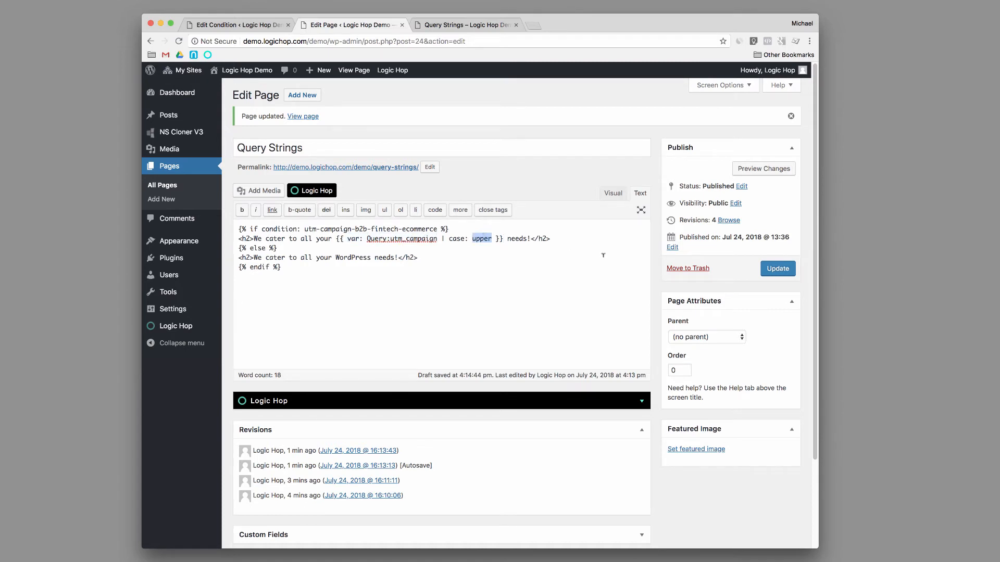
click(778, 270)
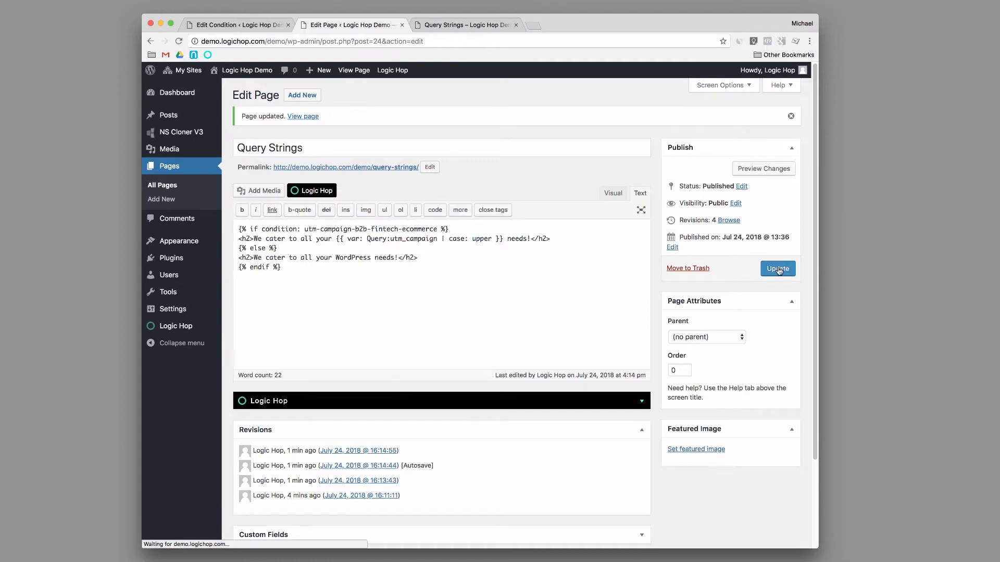
Preview the page and use the Logic Hop Preview Tool to show the UTM Campaign B2B, Fintech, Ecommerce content
click(762, 171)
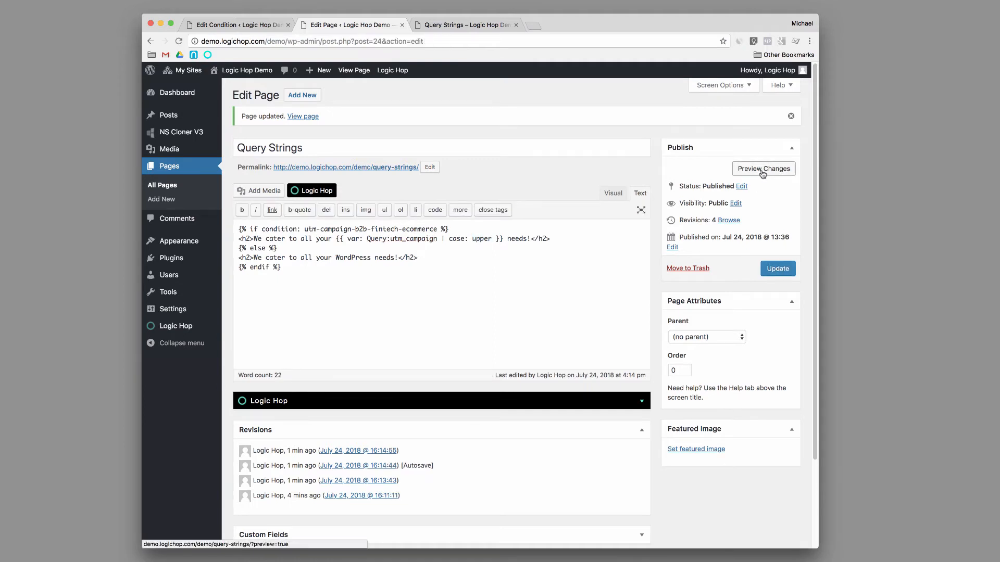
click(458, 24)
mouse_move(468, 78)
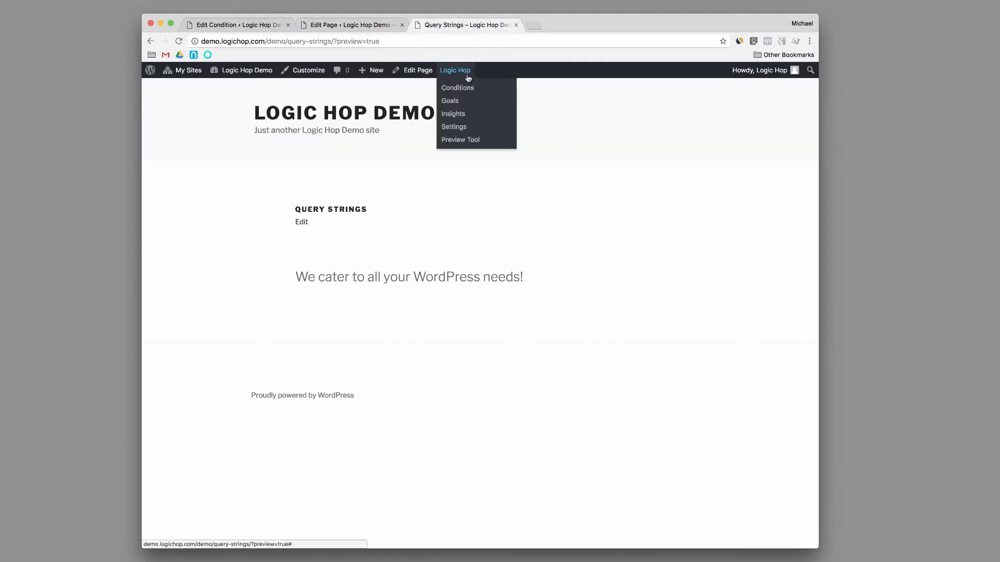
click(460, 139)
drag(359, 118, 731, 132)
click(577, 159)
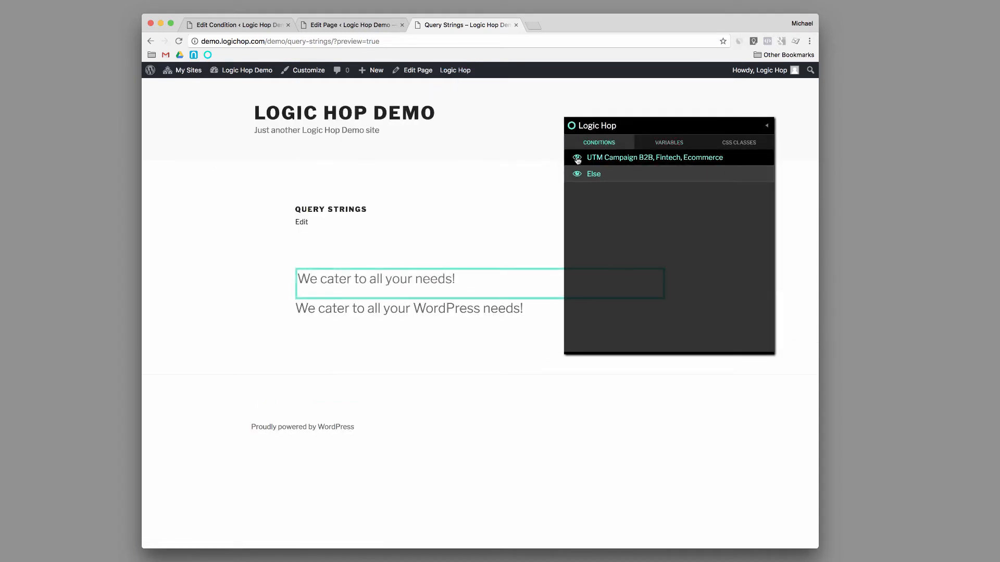
Give the Query:utm_campaign variable the test value B2B in the Preview Tool
click(670, 143)
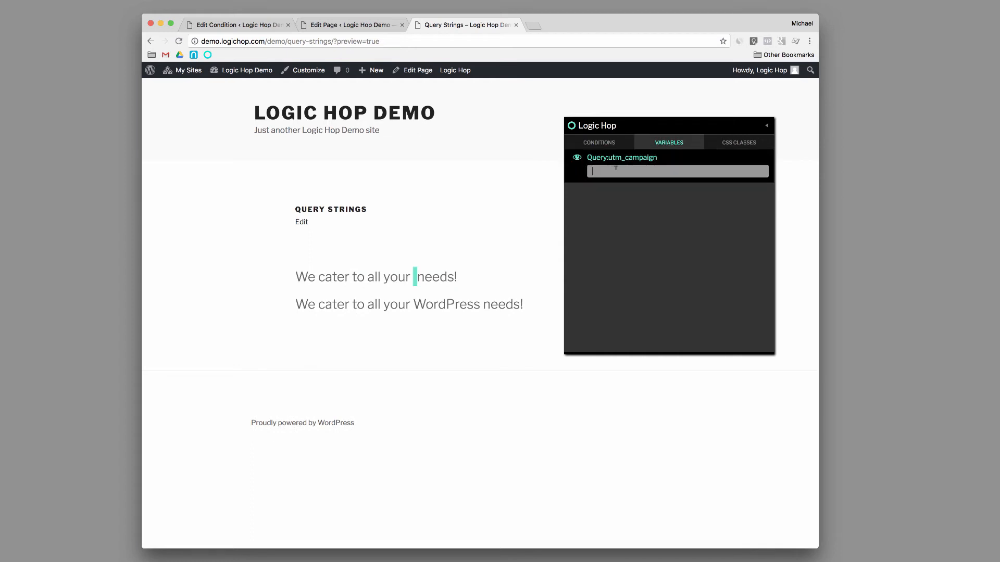
text(B@B)
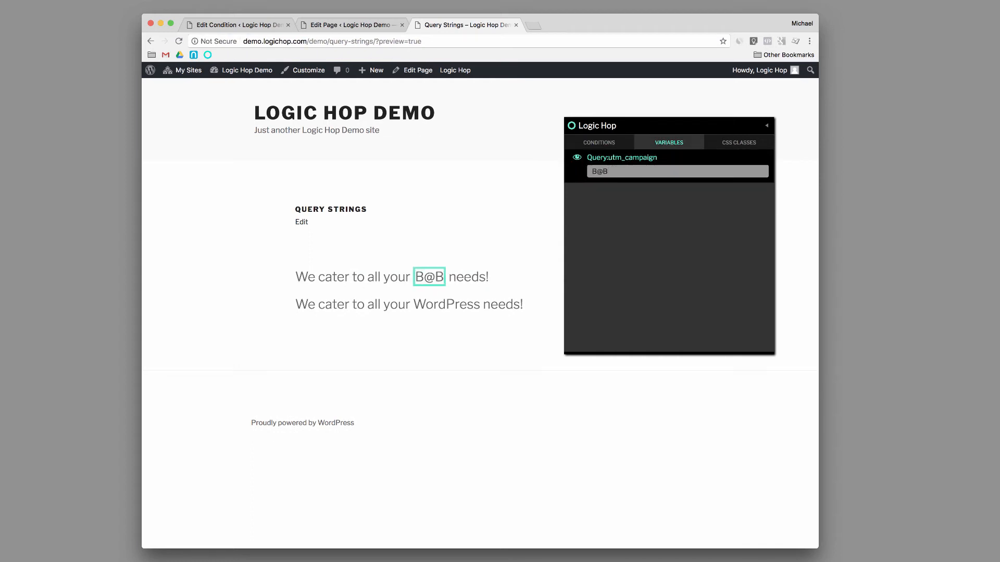
key(BackSpace)
text(2)
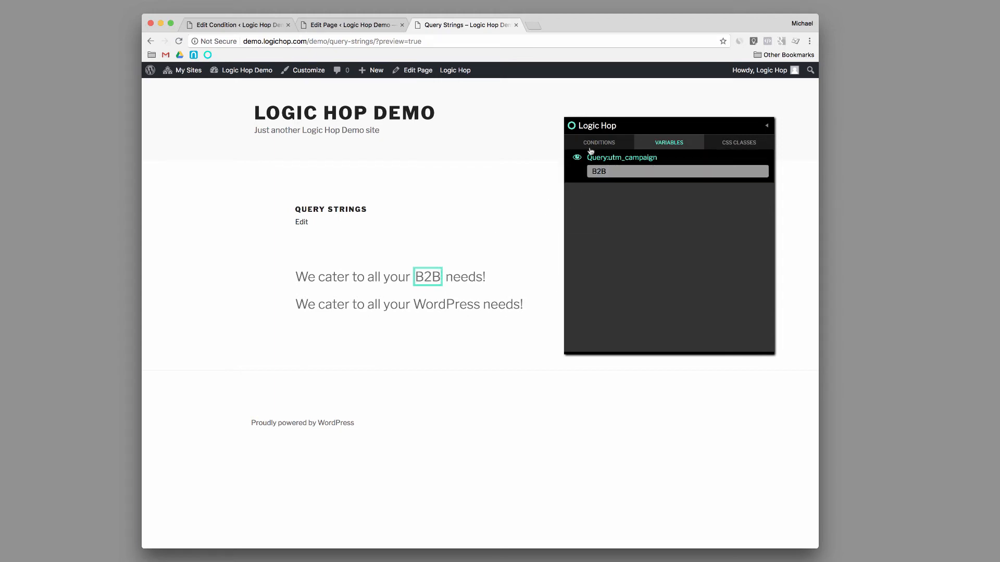
click(578, 158)
Toggle the visibility of the UTM Campaign and Else conditions in the Preview Tool to compare their headings
click(599, 142)
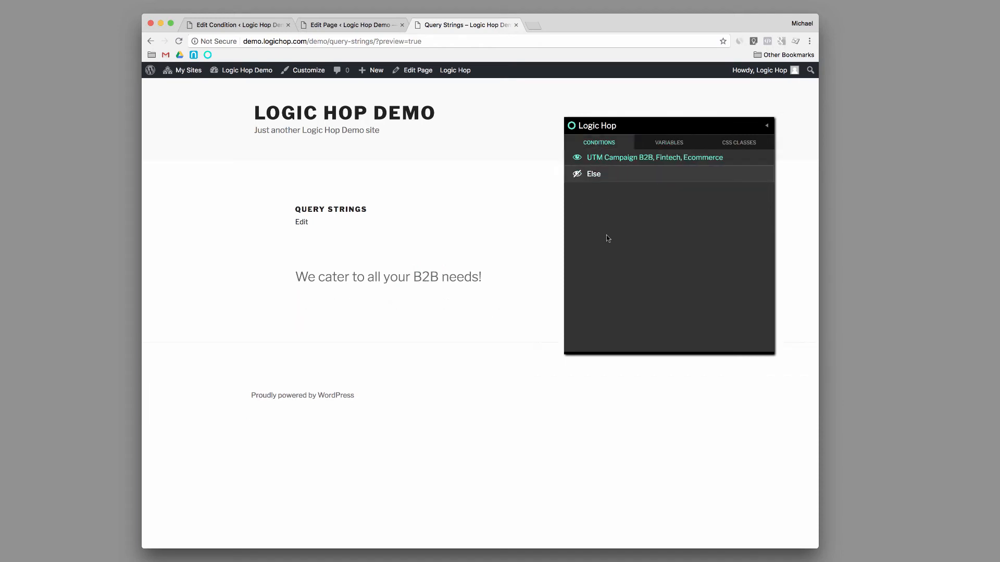
click(578, 158)
click(578, 174)
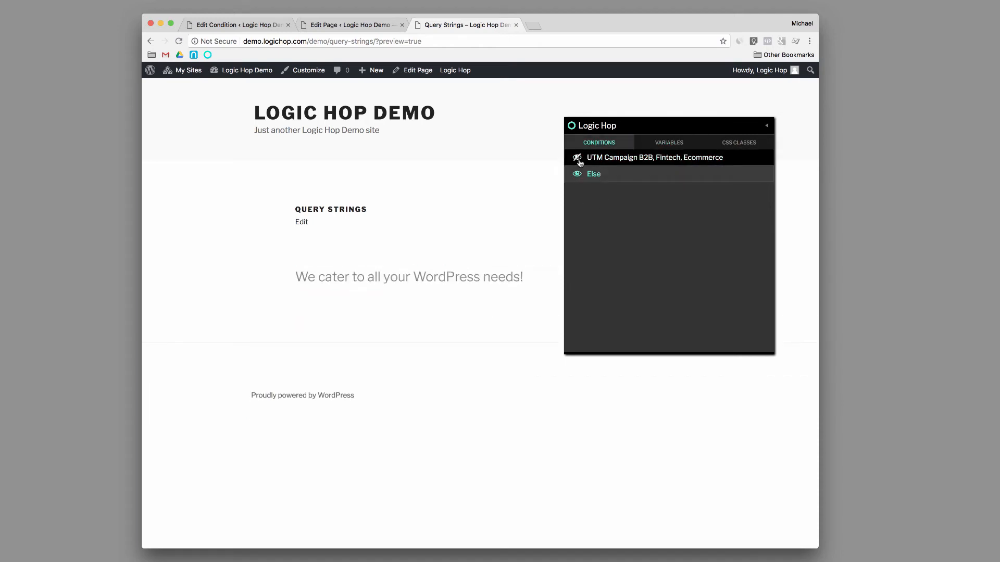
click(577, 157)
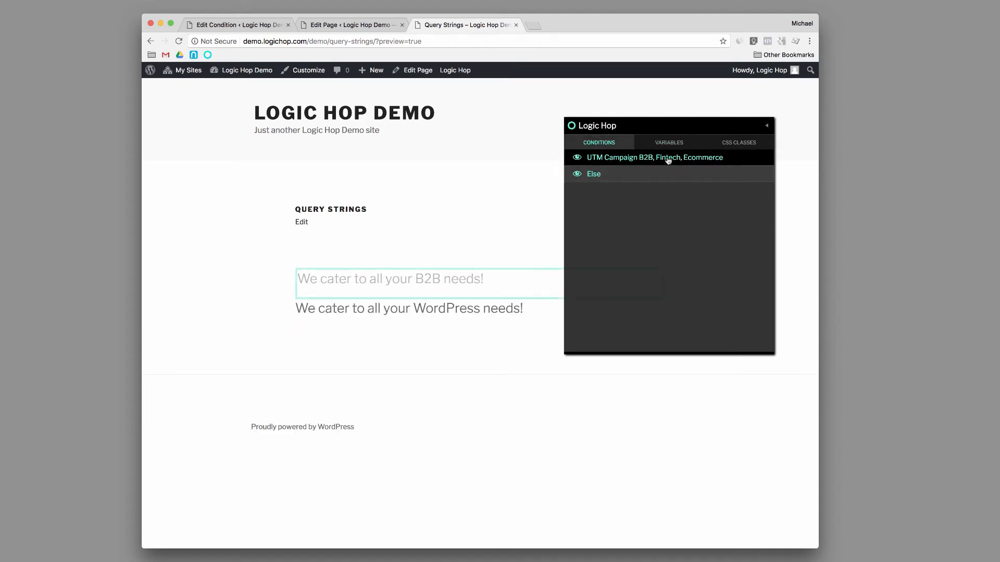
Update the page from the editor and open its permalink in an incognito window placed clear of the editor window
click(367, 30)
click(780, 269)
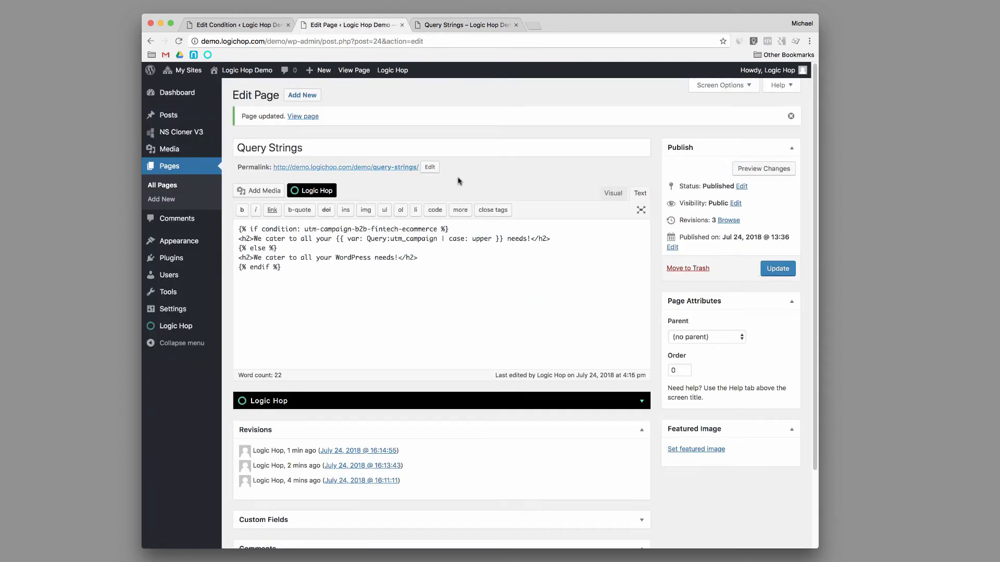
right_click(364, 167)
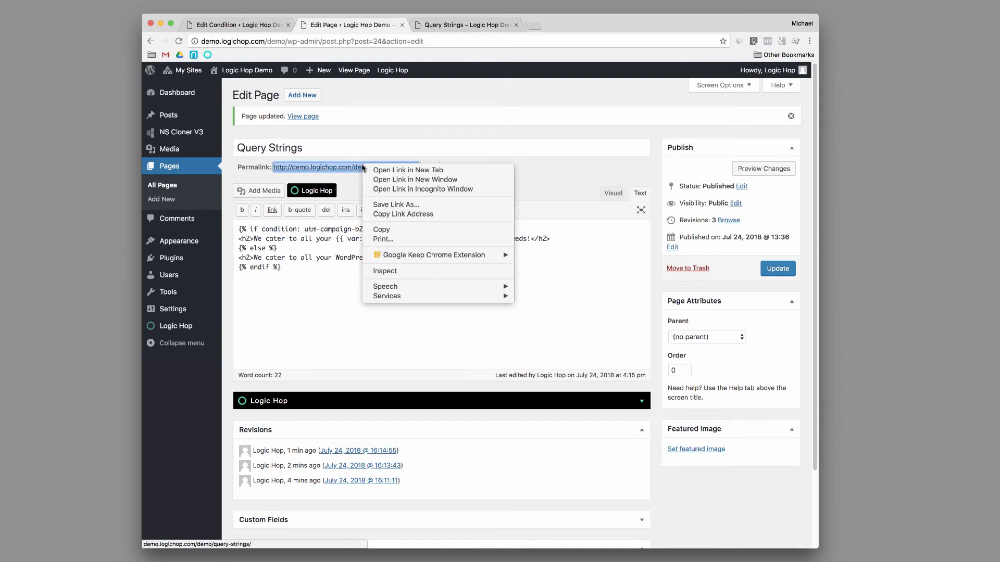
click(395, 189)
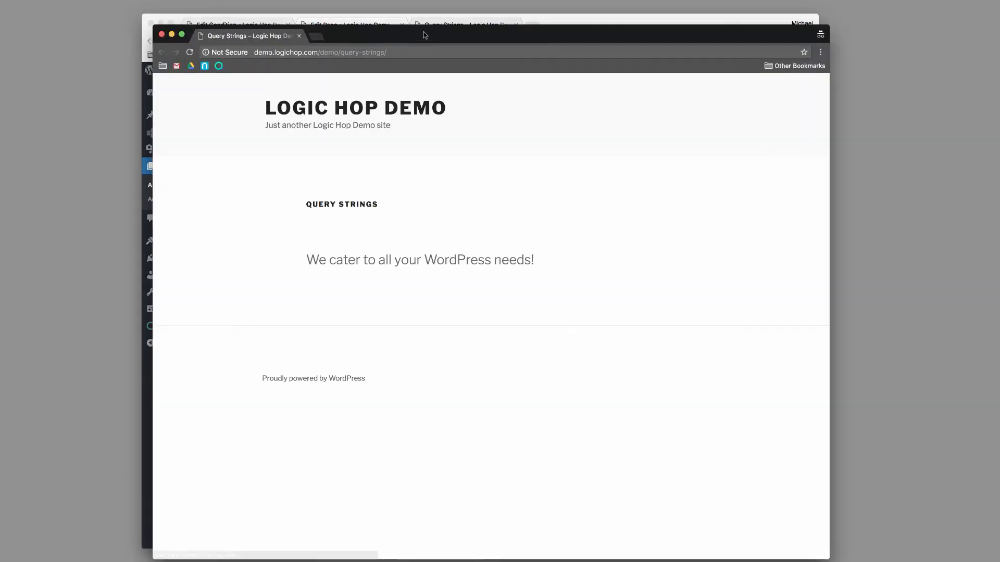
drag(423, 40, 511, 63)
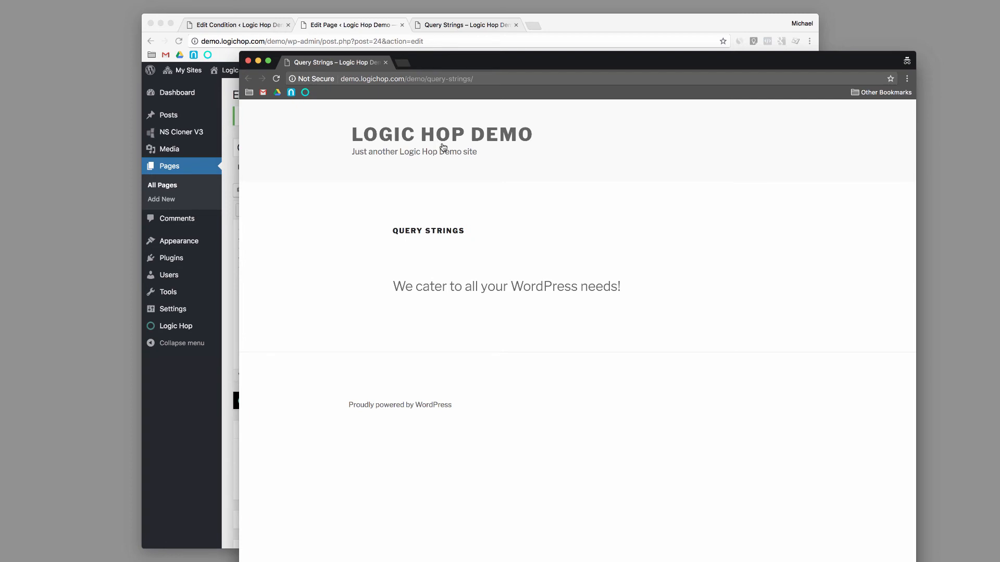
Load the Query Strings page with ?utm_campaign=b2b appended to its address
click(508, 78)
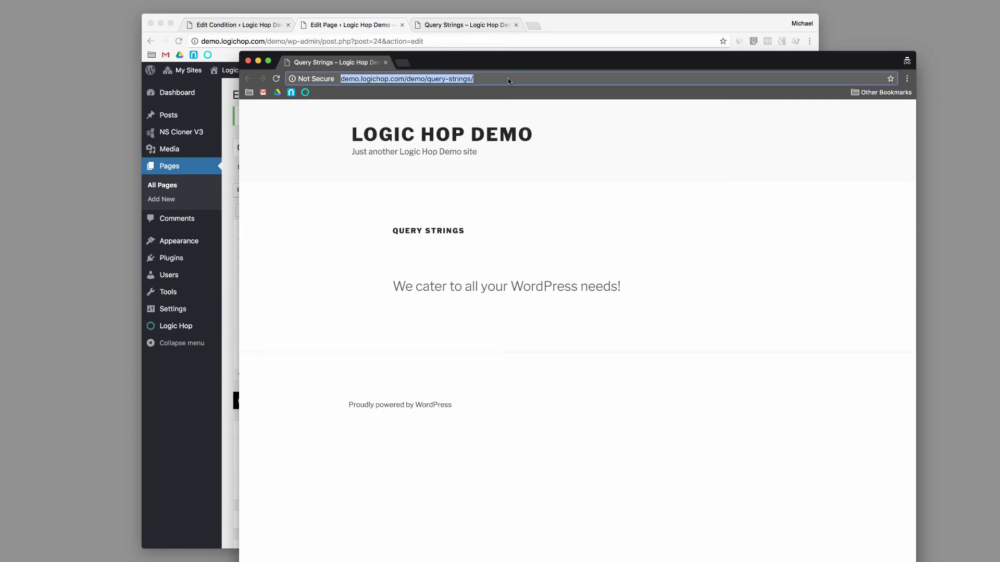
click(507, 79)
text(?)
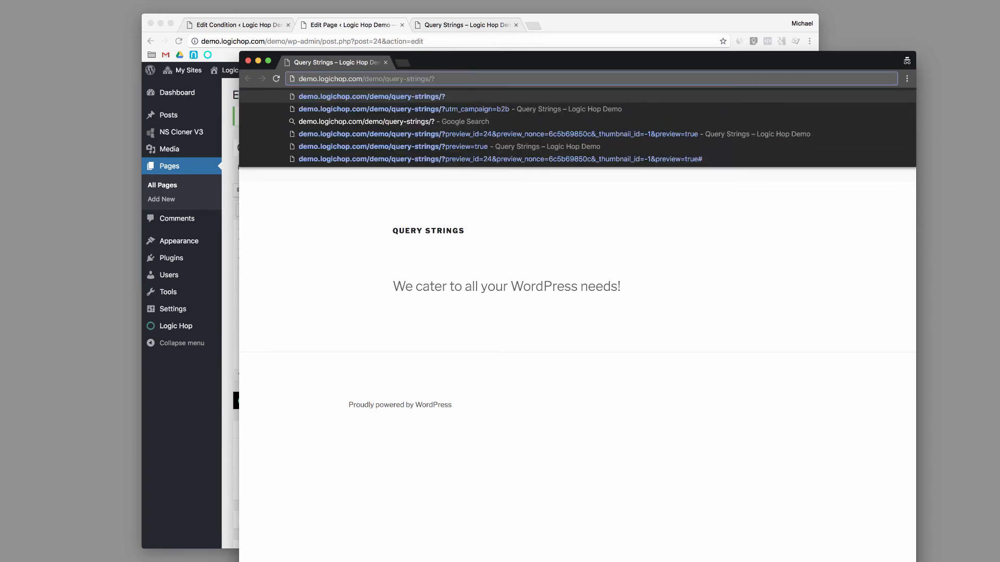
key(Down)
key(Return)
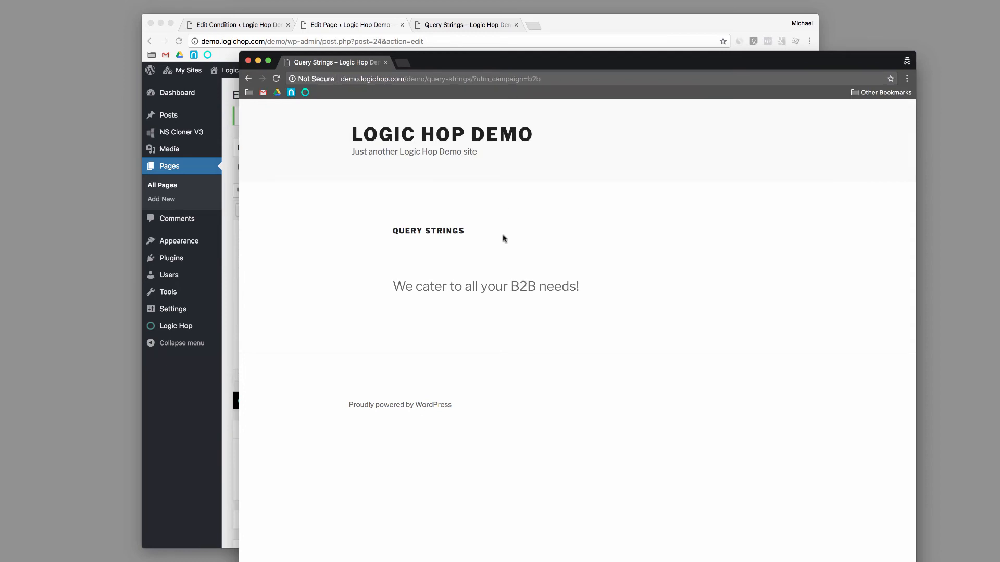
Change the utm_campaign value in the page address to fintech and reload the page
double_click(497, 79)
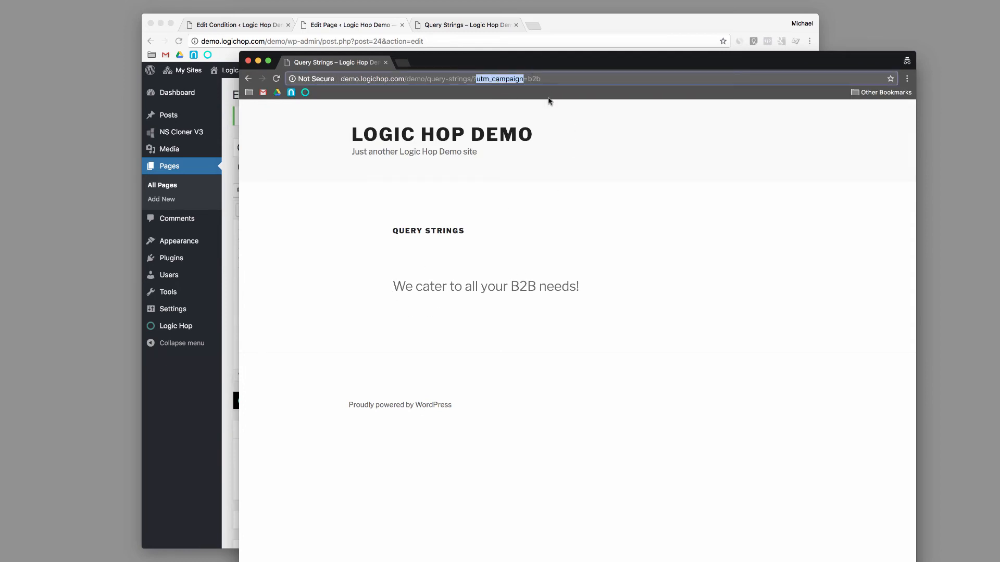
double_click(558, 77)
text(fintech)
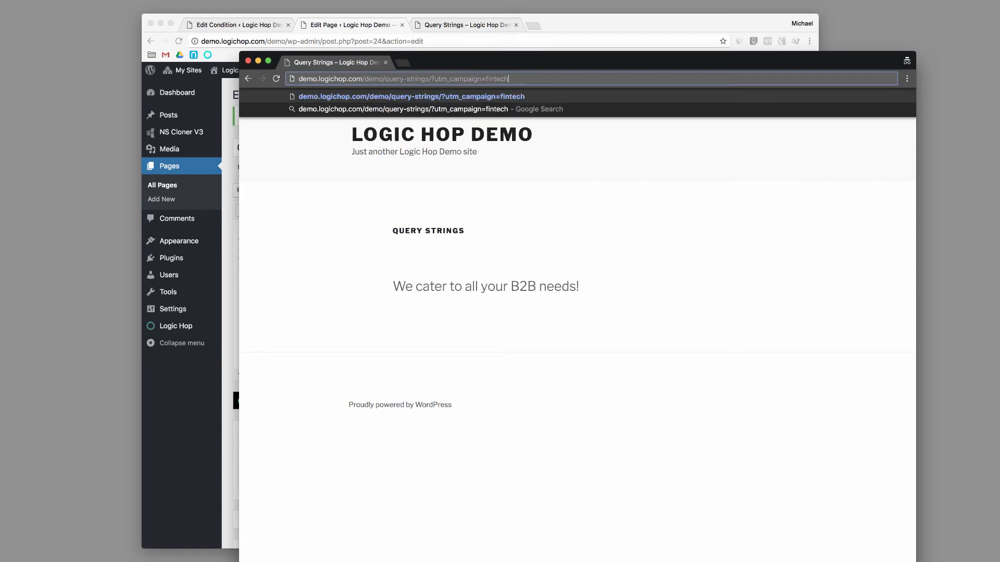
key(Return)
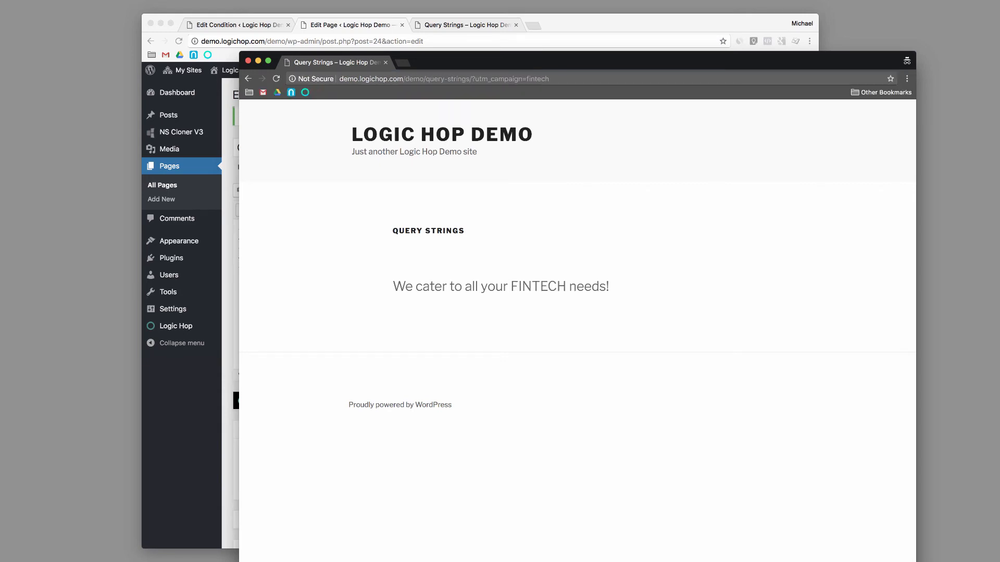
Change the utm_campaign value in the page address to skateboarding, reload the page, and check the resulting heading
double_click(536, 78)
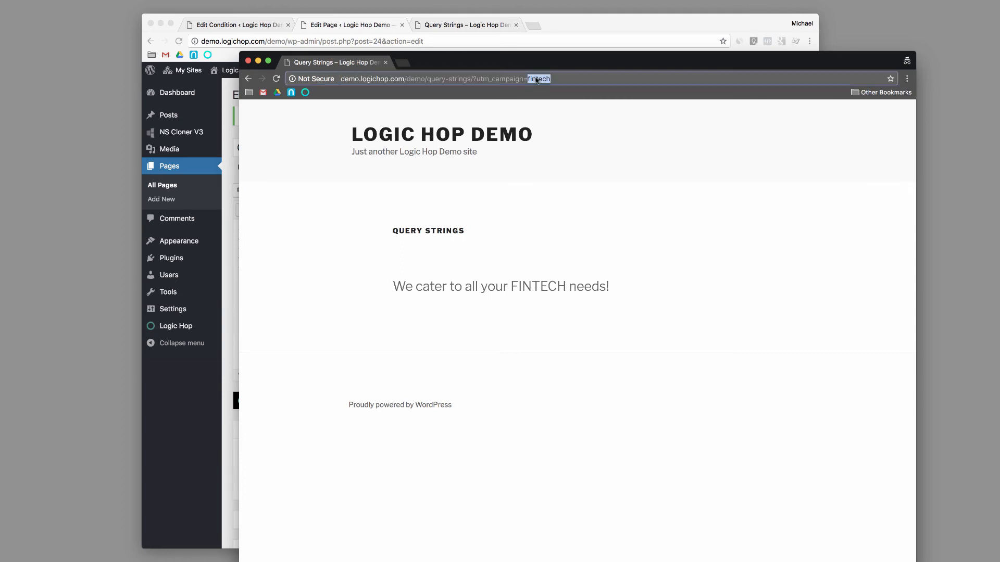
text(skateboar)
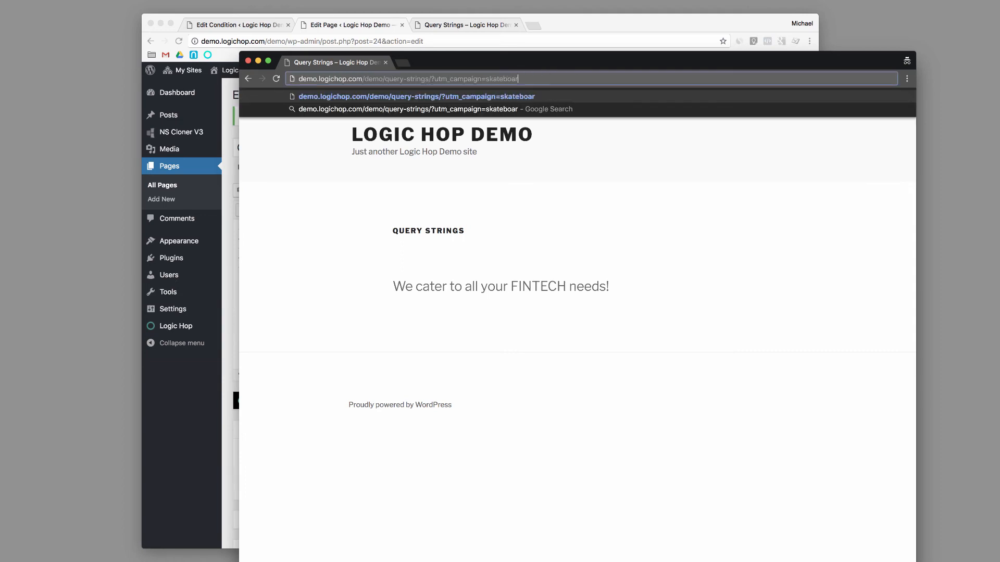
text(ding)
key(Return)
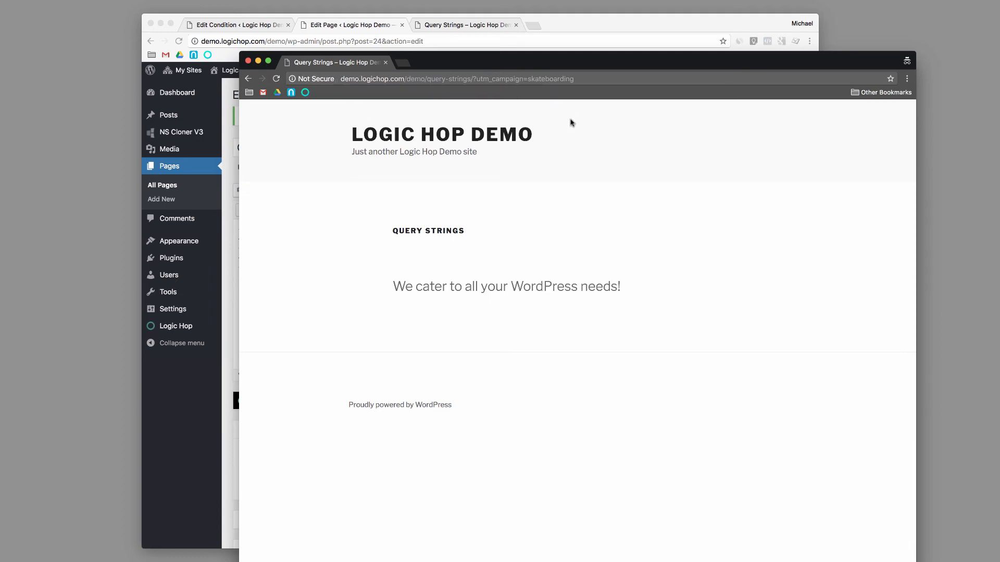
double_click(545, 73)
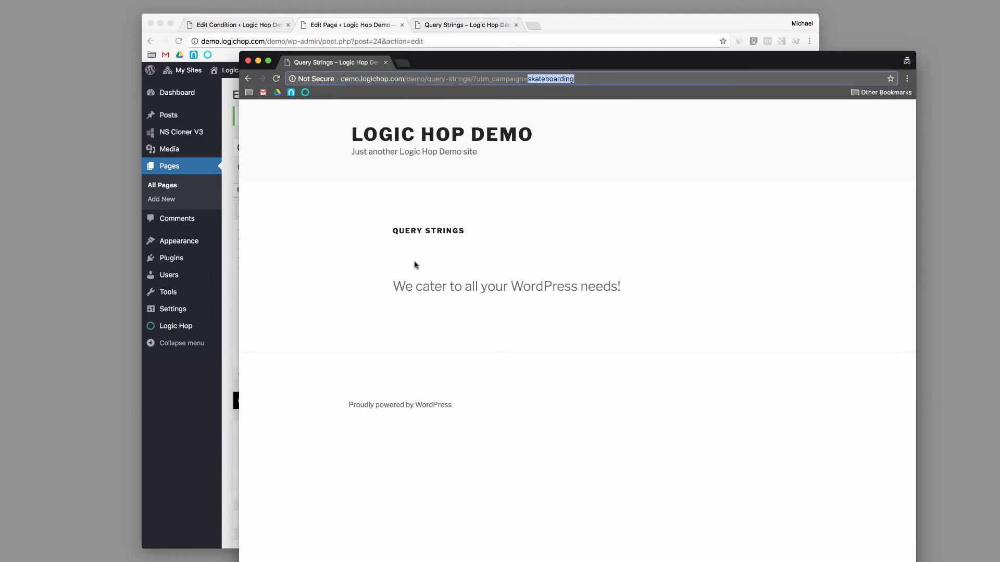
drag(392, 285, 610, 286)
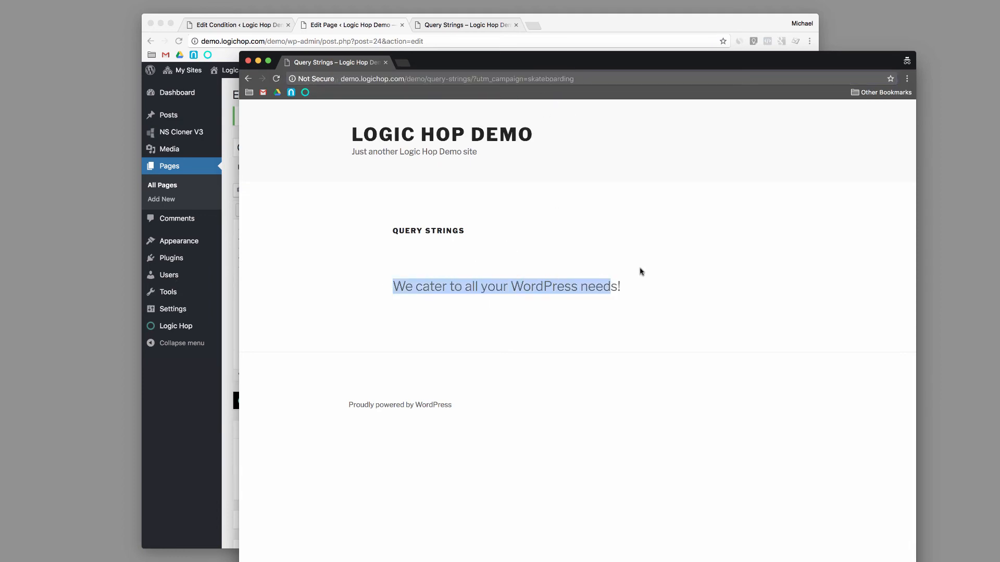
click(556, 127)
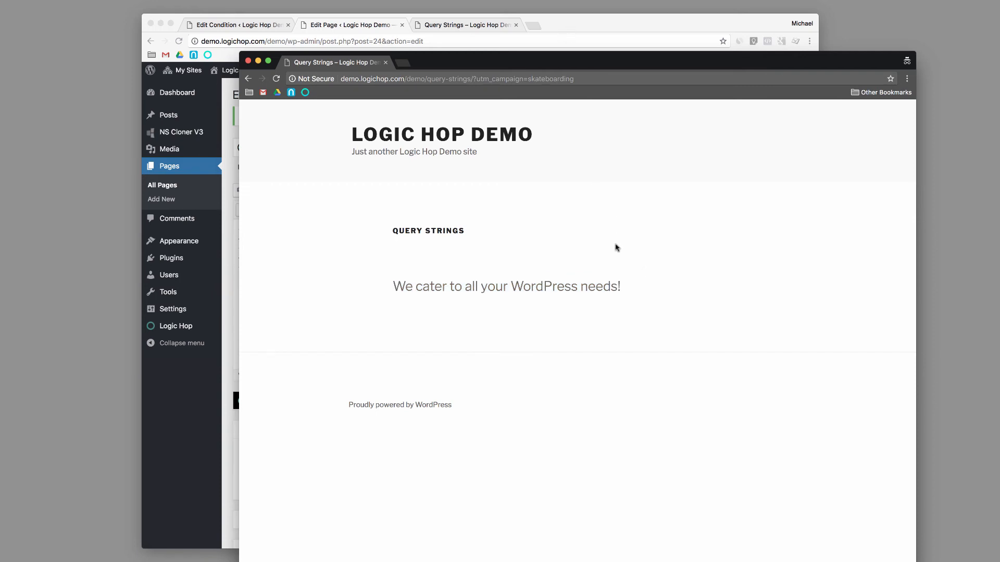
Compare with the logged-in preview of the page, and reload the incognito page with the utm_campaign value set to ecommerce
click(462, 26)
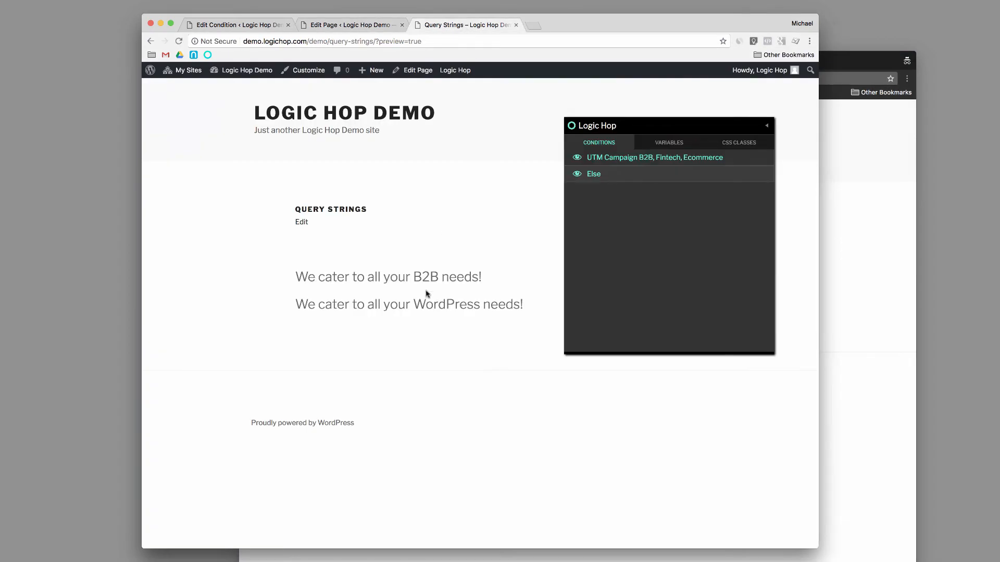
click(833, 179)
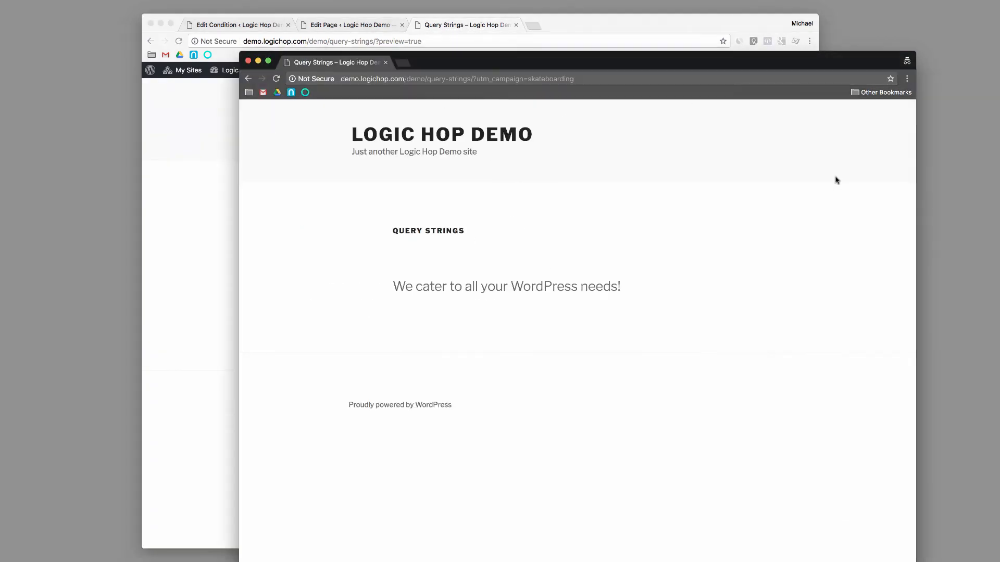
double_click(523, 79)
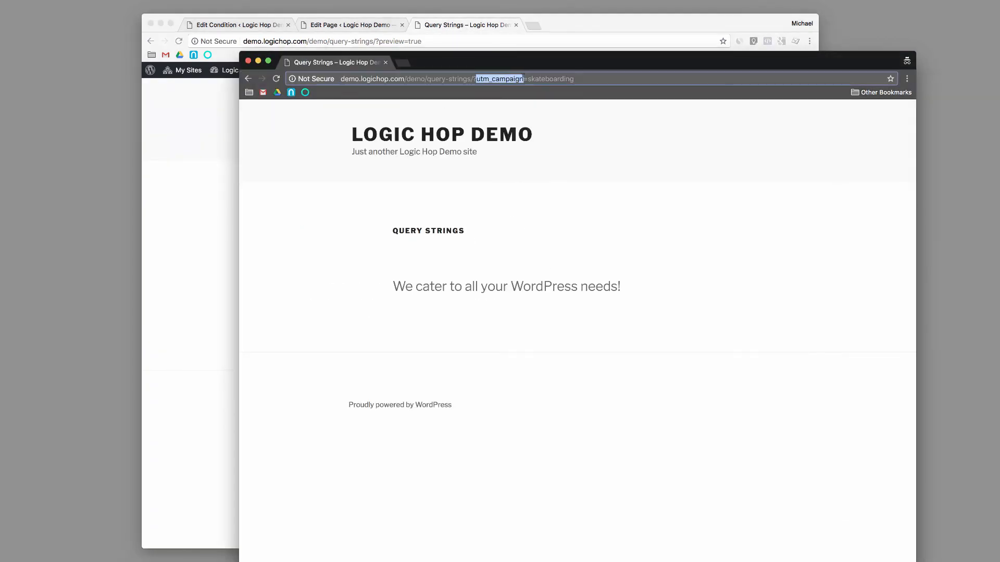
double_click(545, 78)
text(ecommerce)
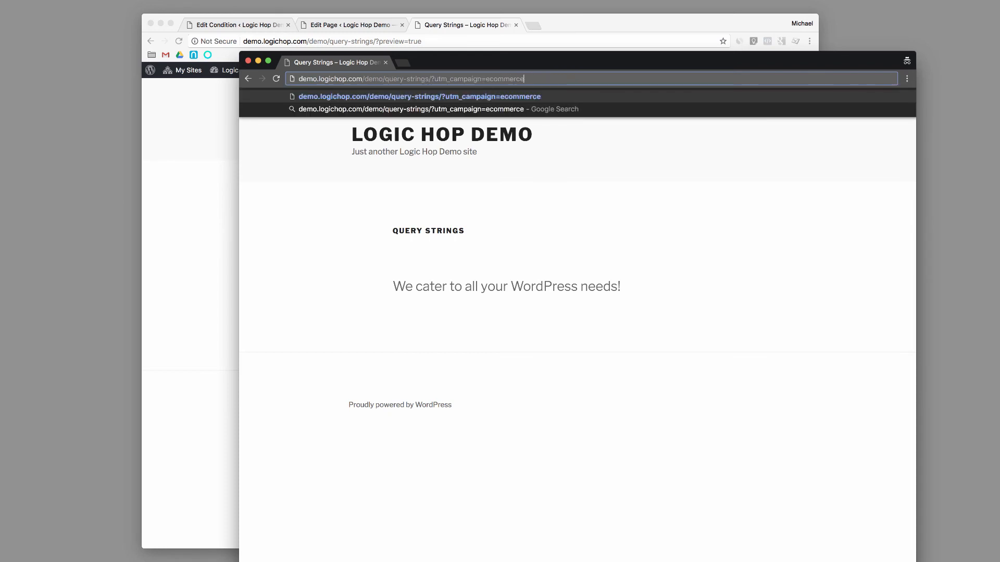
key(Return)
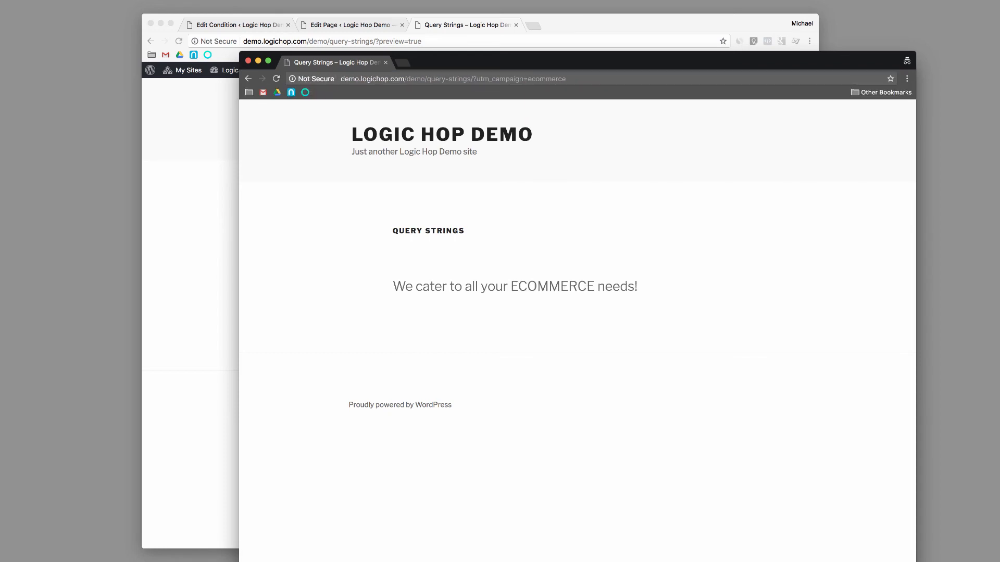
click(466, 79)
double_click(461, 78)
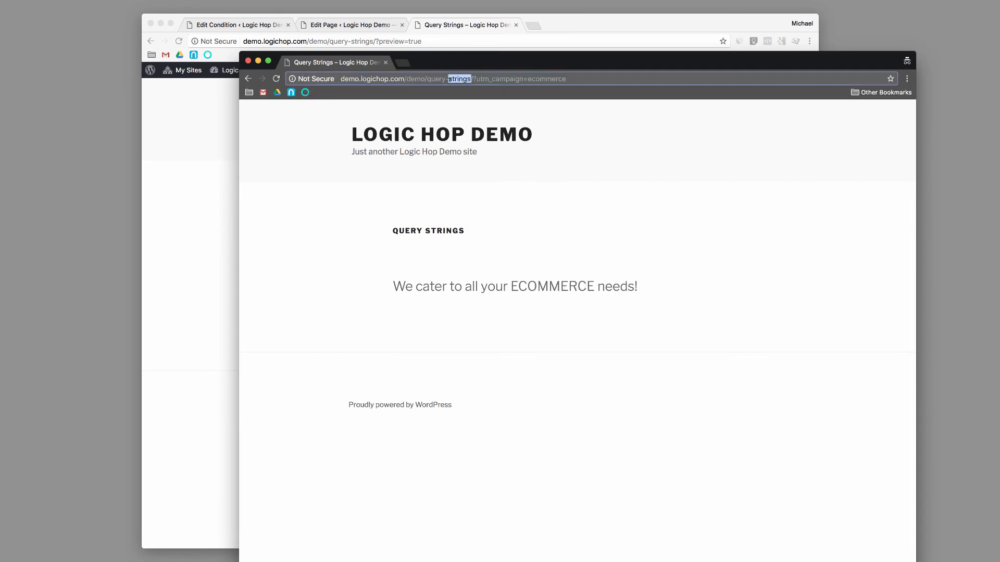
Return to the UTM Campaign condition editor and set the conditional statement's type to Query String Session
click(223, 132)
click(271, 26)
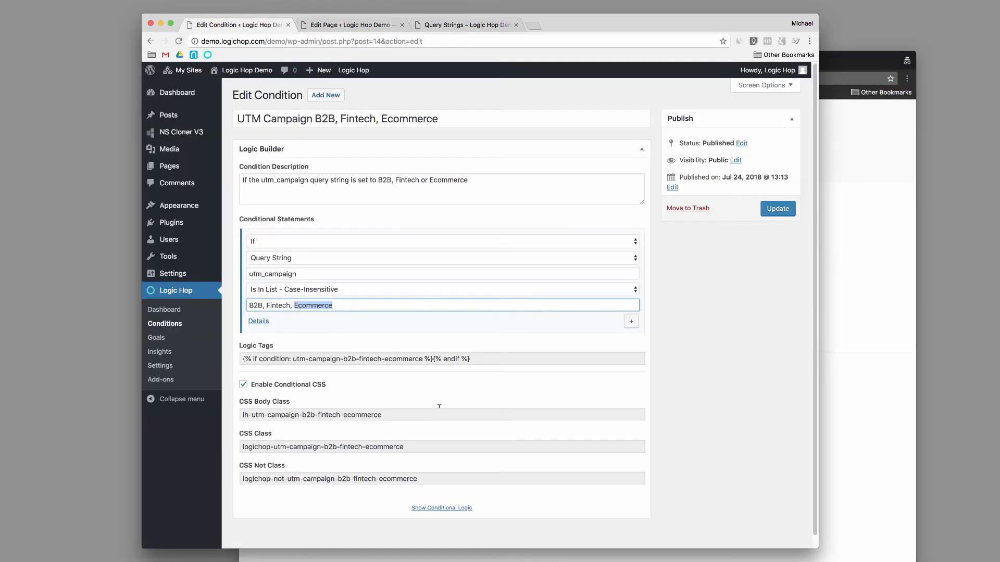
click(302, 258)
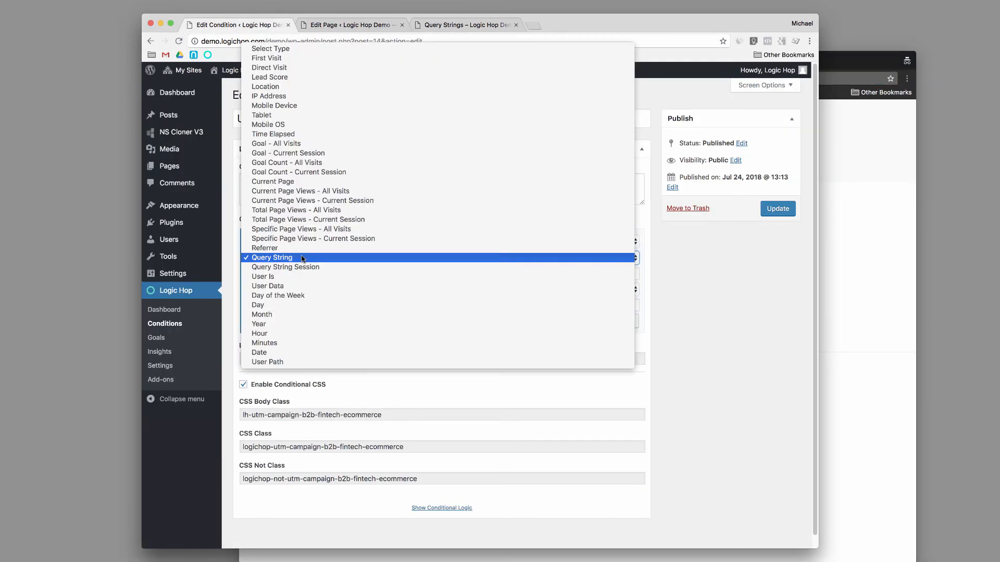
click(348, 267)
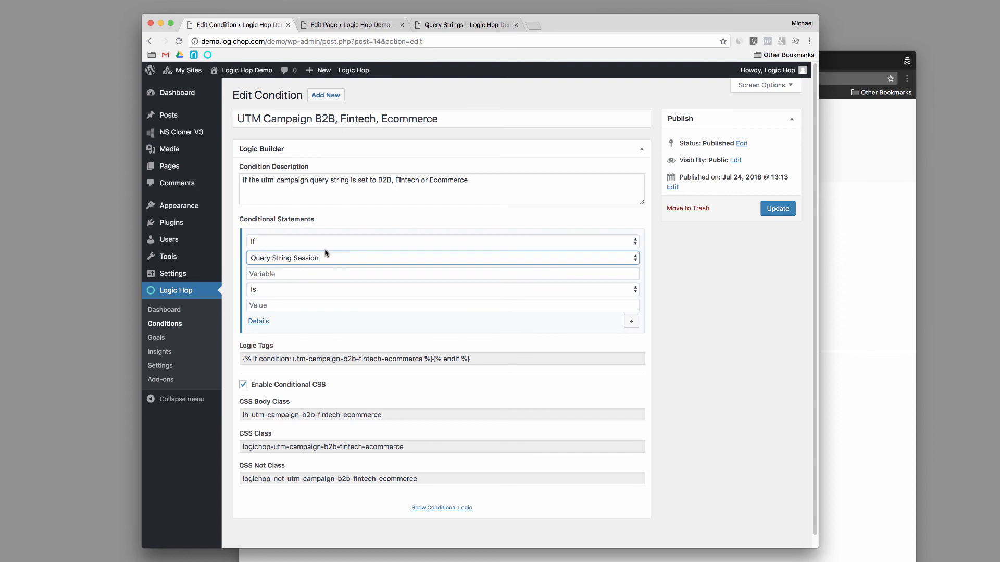
click(328, 256)
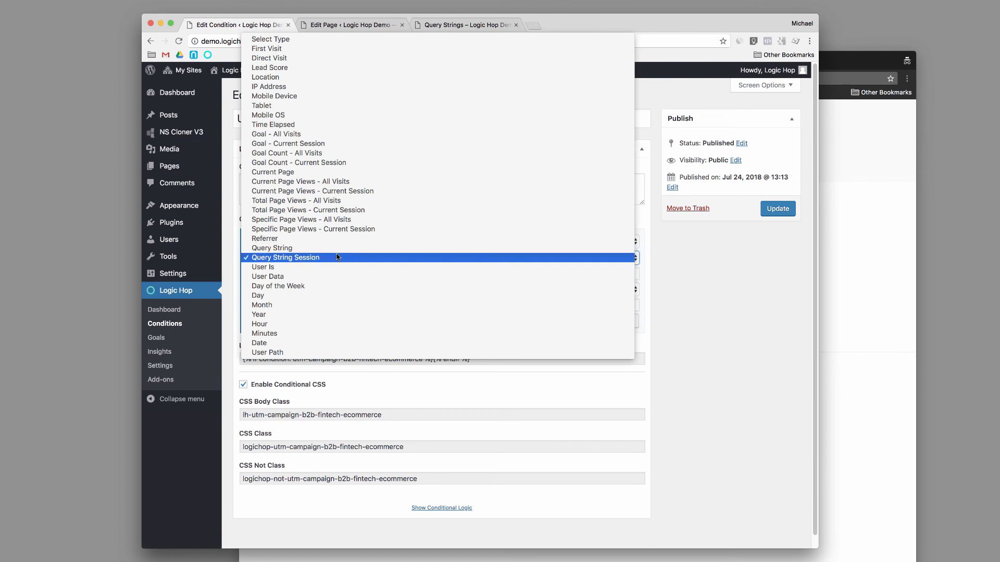
click(745, 269)
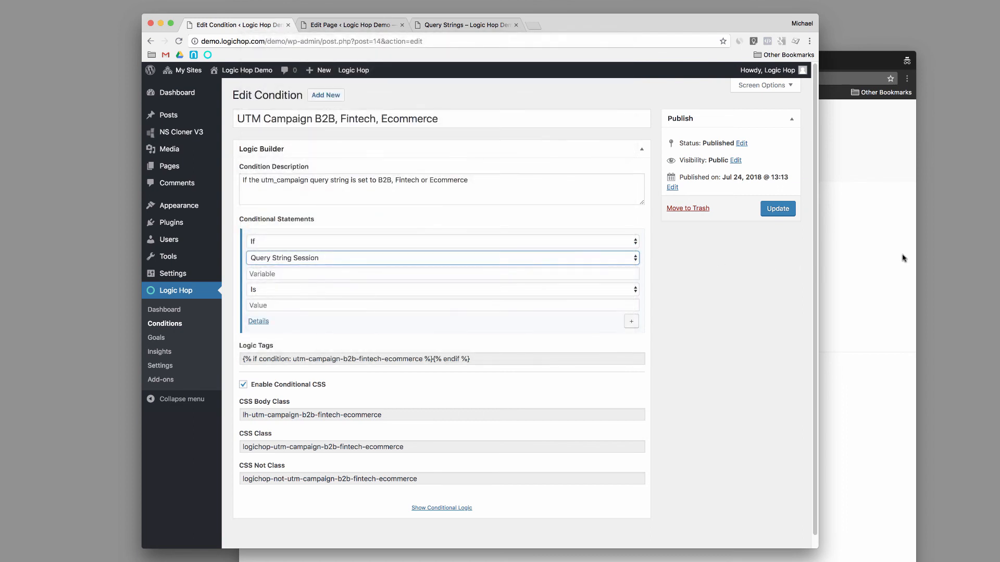
Look up the stored query string variable QueryStore:#var# in Logic Hop's data variables from the page editor, and close the dialog without inserting it
click(357, 25)
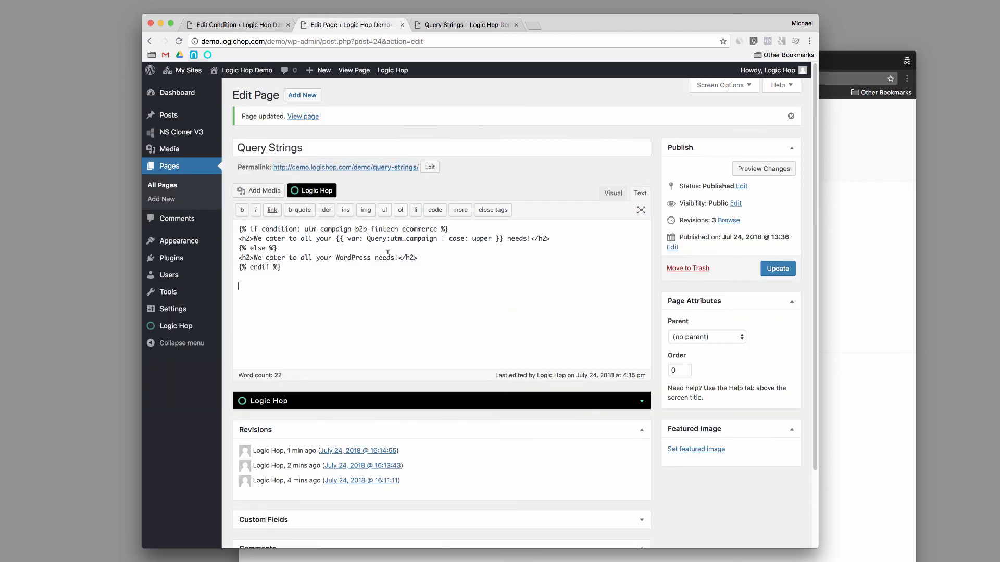
double_click(376, 239)
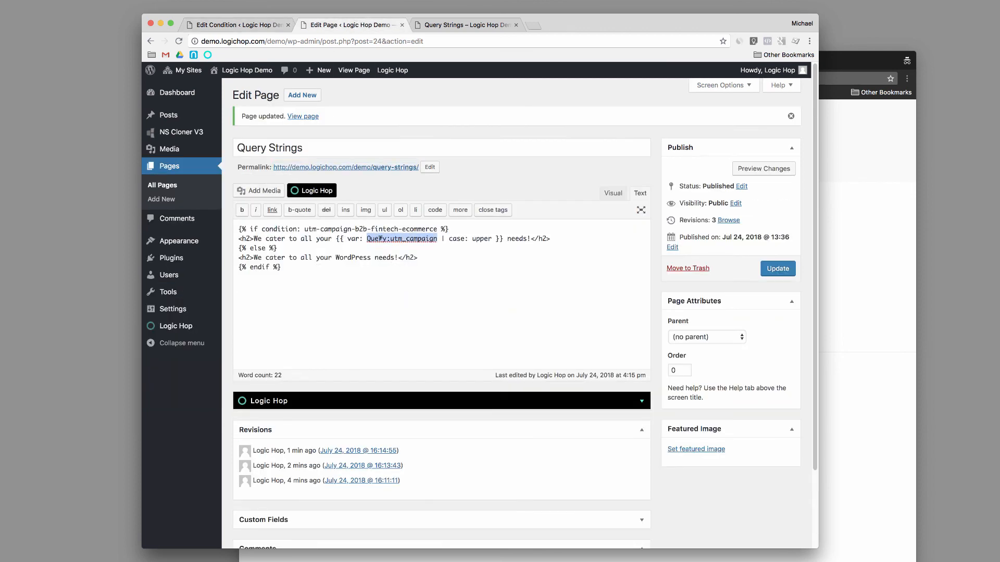
click(312, 191)
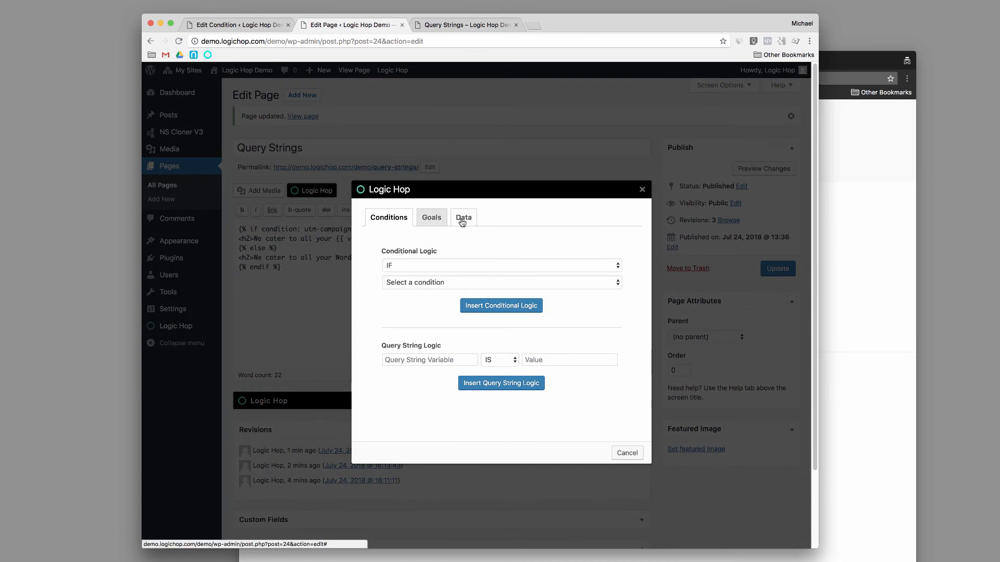
click(462, 219)
click(613, 270)
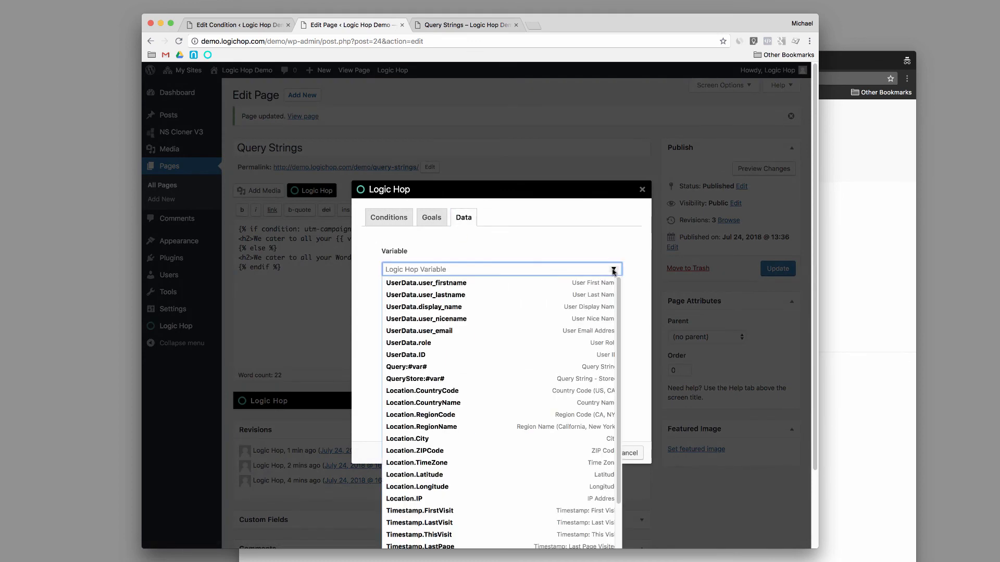
click(471, 378)
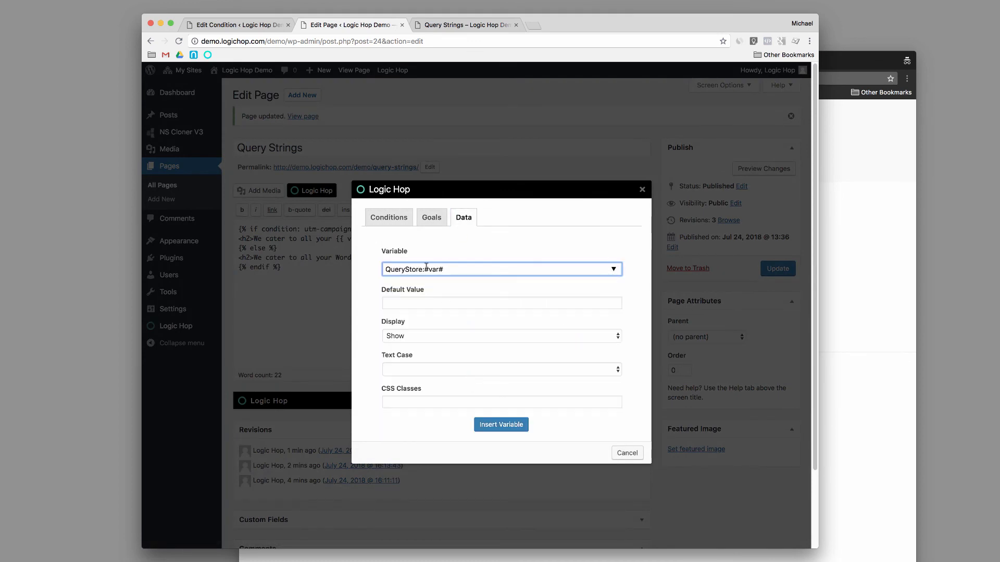
click(426, 267)
drag(425, 267, 558, 264)
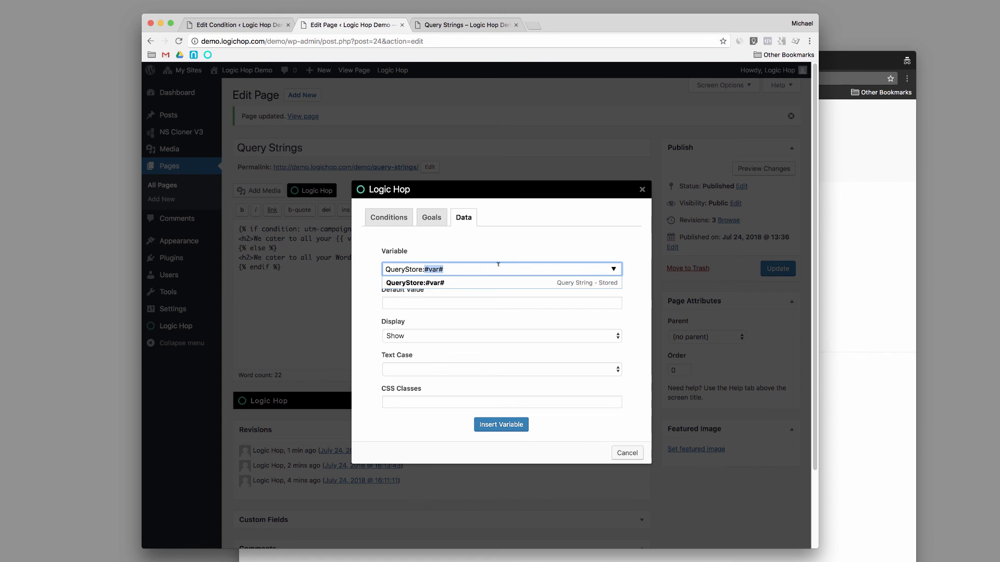
click(643, 192)
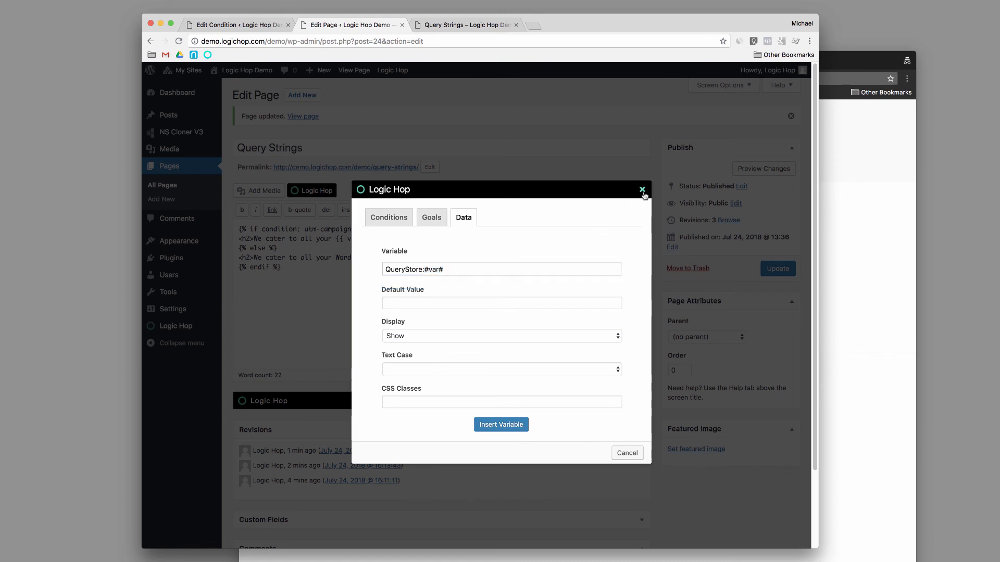
click(642, 191)
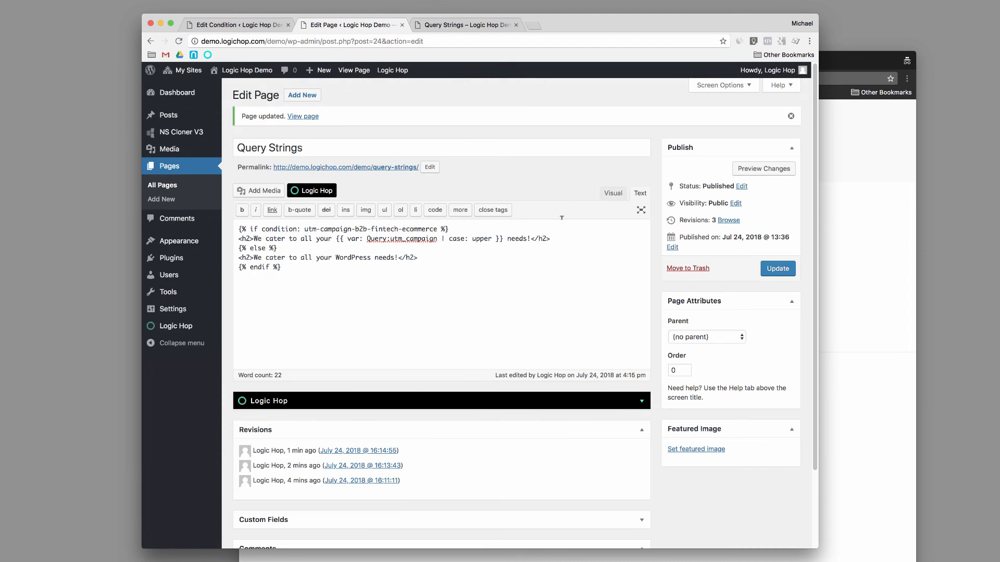